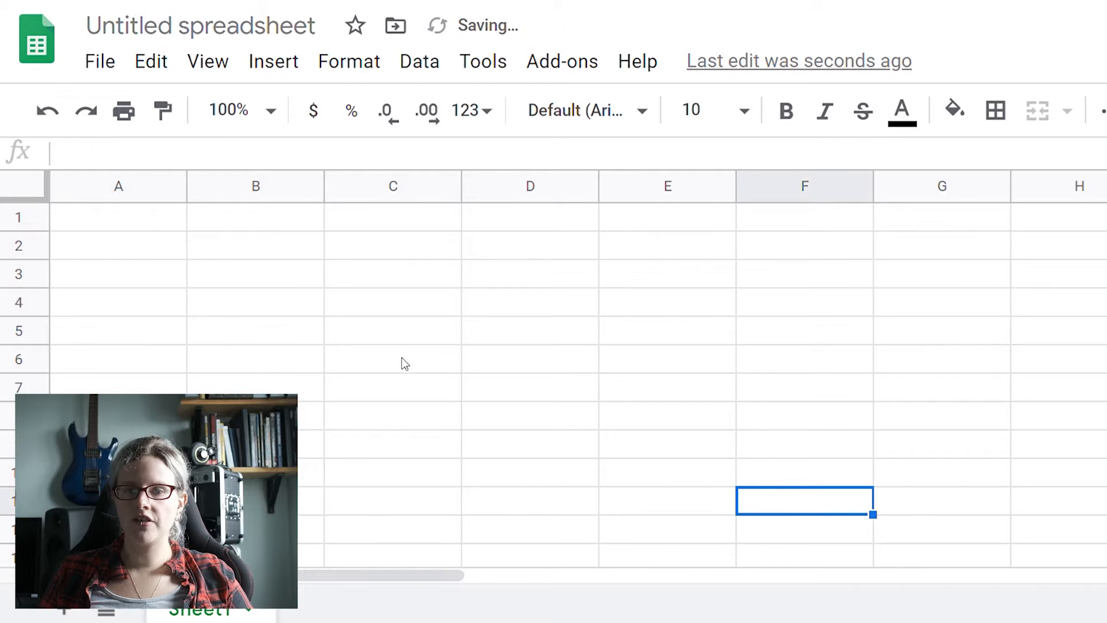
# - Enter the values 1, 4, 54 and 675 in cells A1 to A4
pyautogui.click(149, 228)
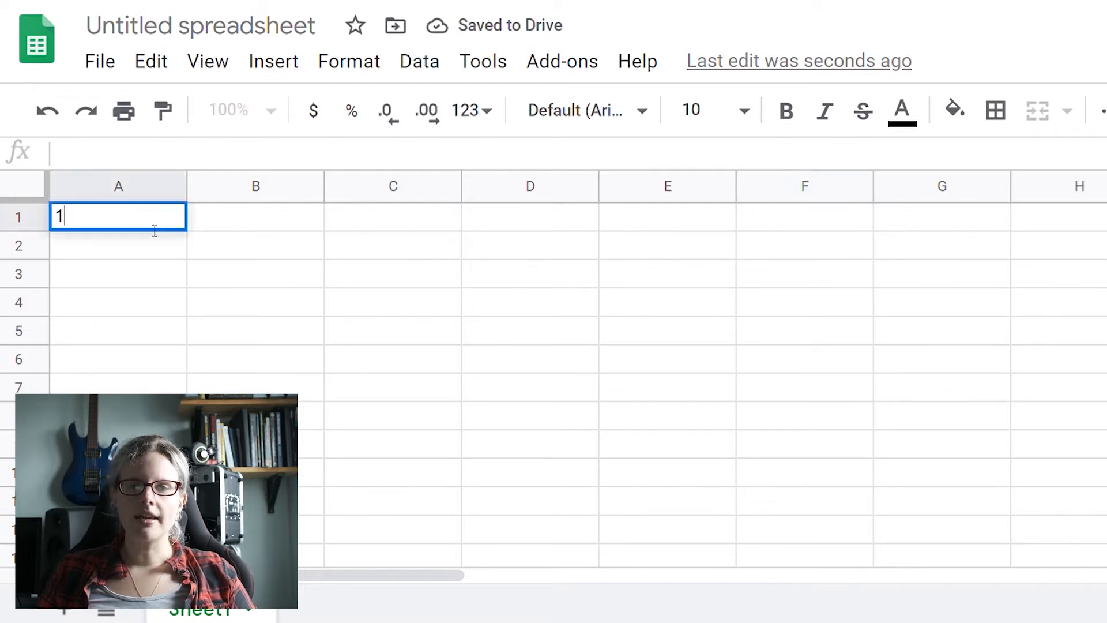
pyautogui.write('1')
pyautogui.press('Return')
pyautogui.write('4')
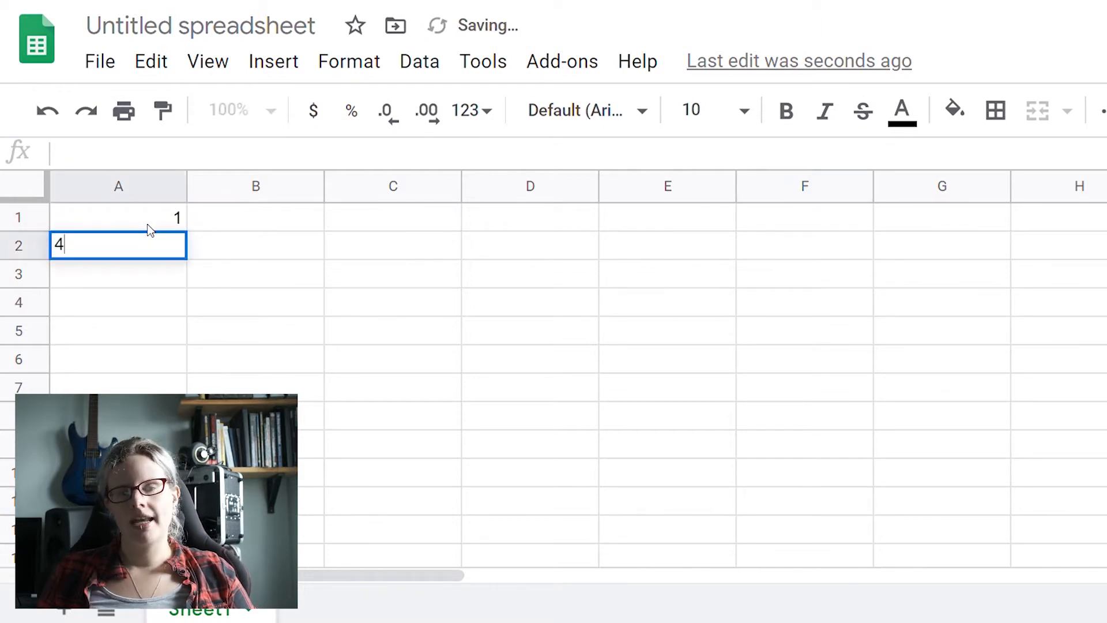
pyautogui.press('Return')
pyautogui.write('54')
pyautogui.press('Return')
pyautogui.write('675')
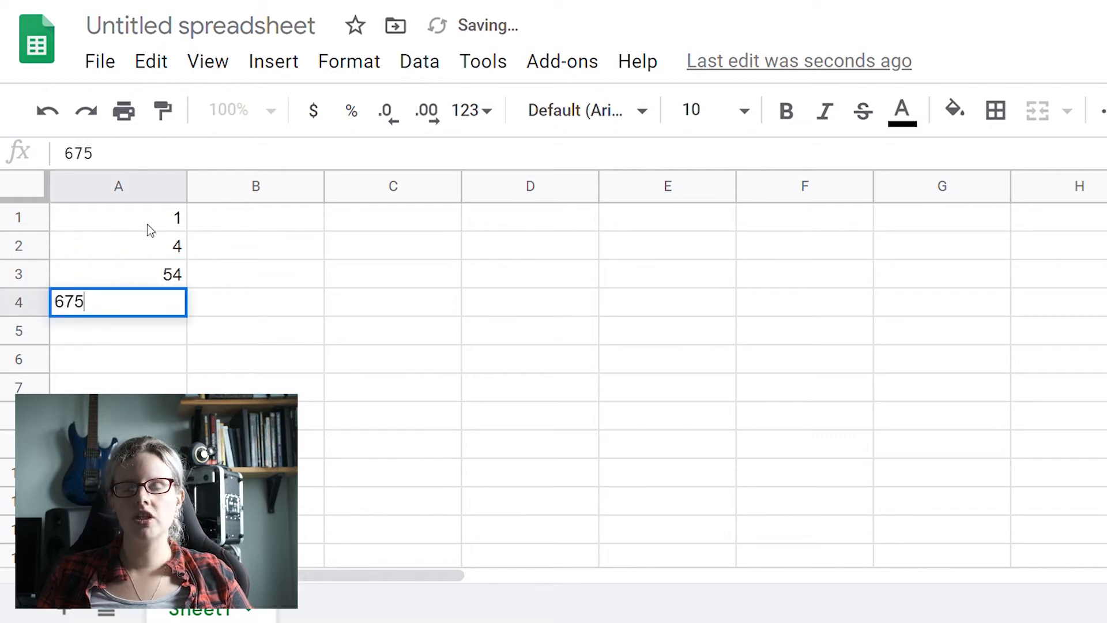
pyautogui.press('Return')
# - Enter the formula =A1+A2+A3+A4 in cell B1 to add the four numbers in column A
pyautogui.press('Up')
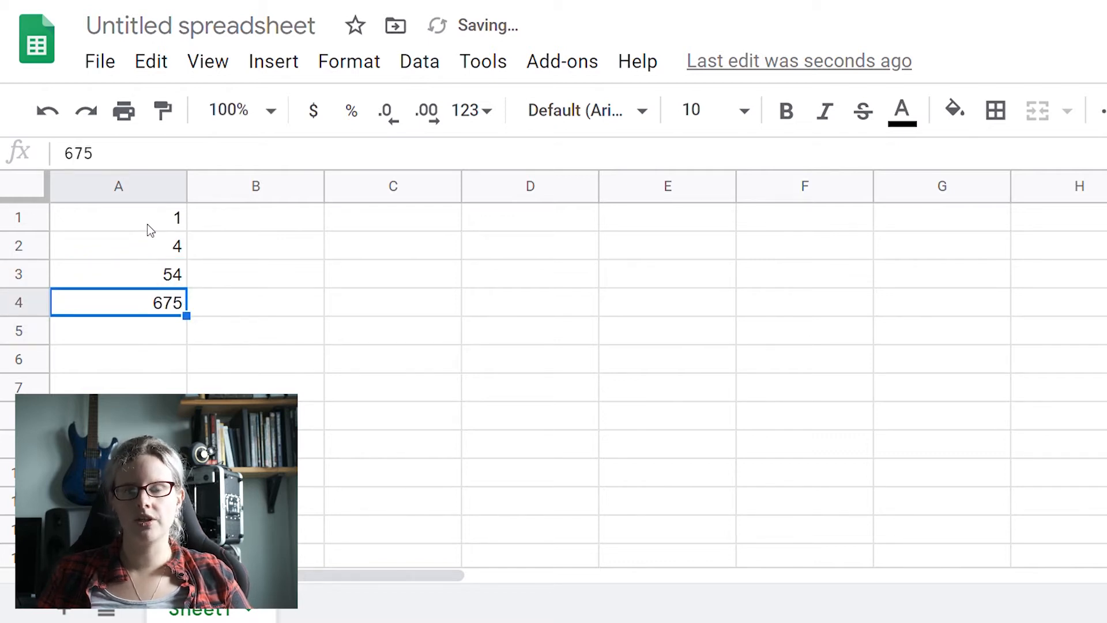
pyautogui.press('Down')
pyautogui.press('Right')
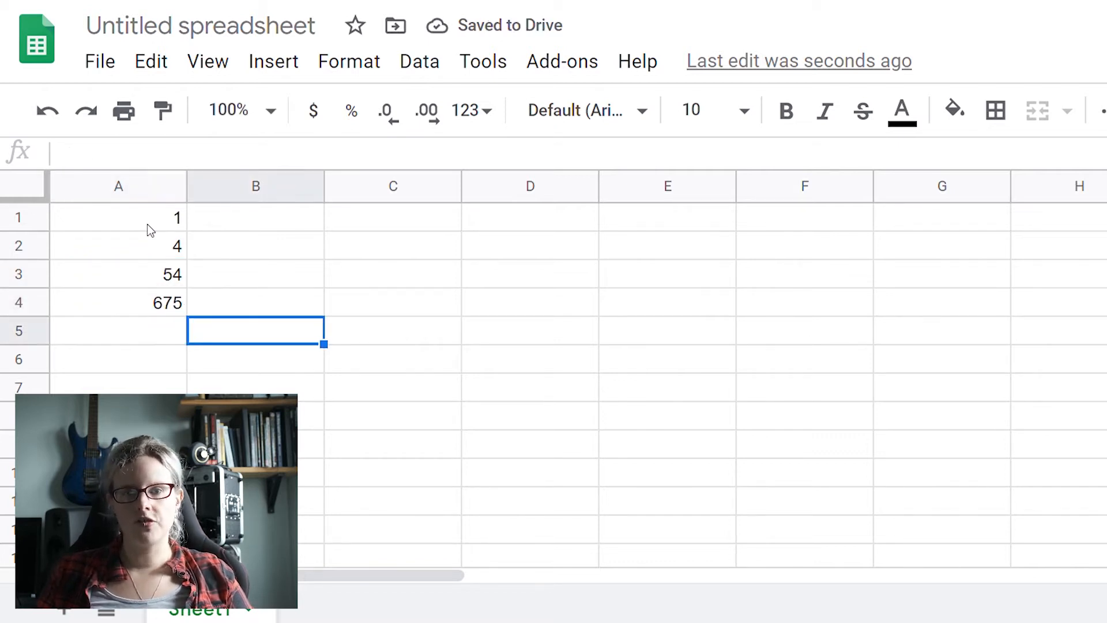
pyautogui.press('Up')
pyautogui.press('Up')
pyautogui.press('Up')
pyautogui.press('Up')
pyautogui.write('=')
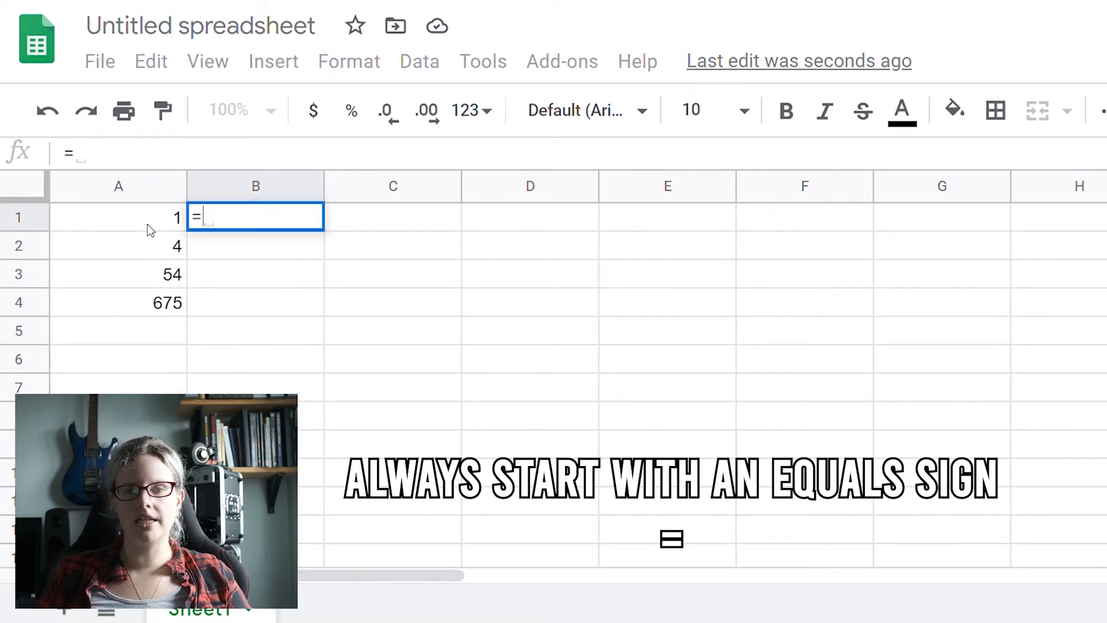
pyautogui.click(147, 224)
pyautogui.write('+')
pyautogui.click(146, 243)
pyautogui.write('+')
pyautogui.click(146, 273)
pyautogui.write('+')
pyautogui.click(148, 312)
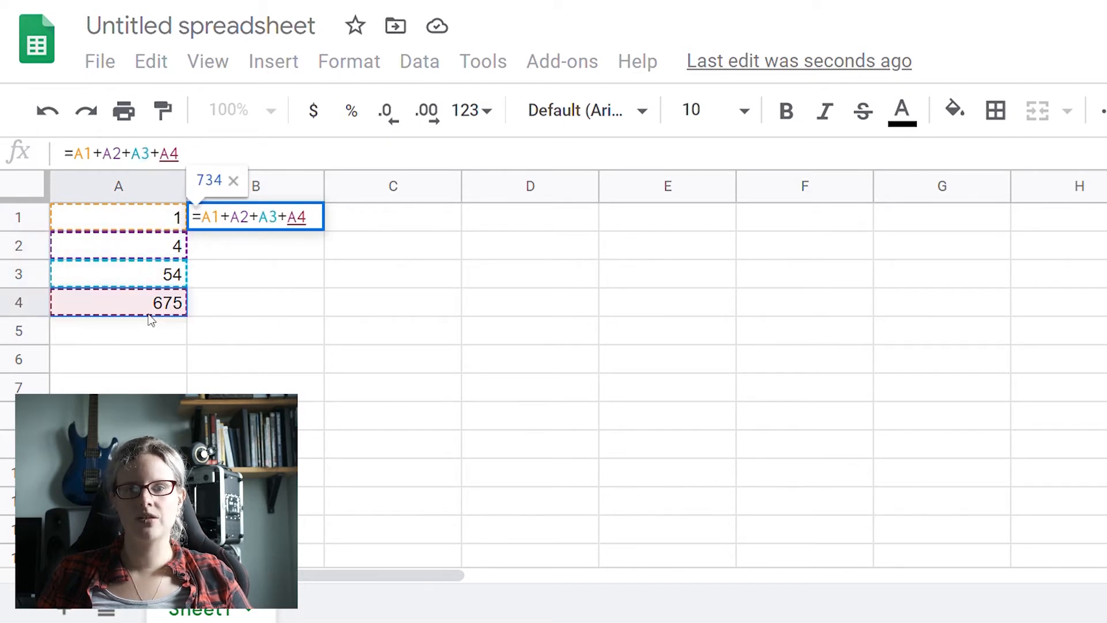
pyautogui.press('Return')
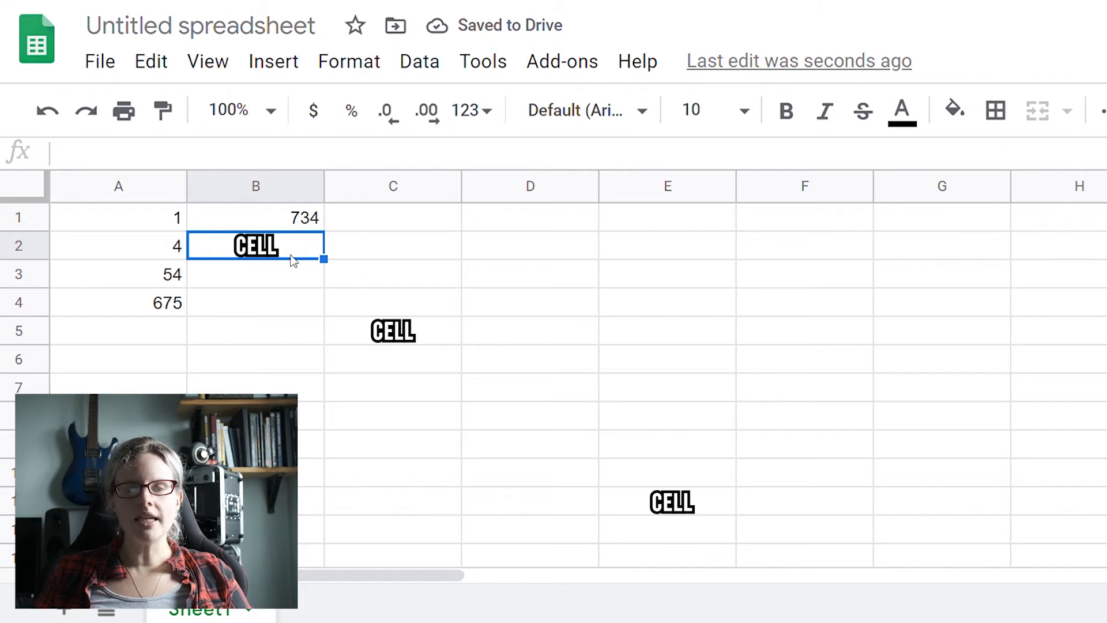
# - Select several individual cells in different places of the grid to show what a cell is
pyautogui.click(197, 283)
pyautogui.click(431, 339)
pyautogui.click(577, 414)
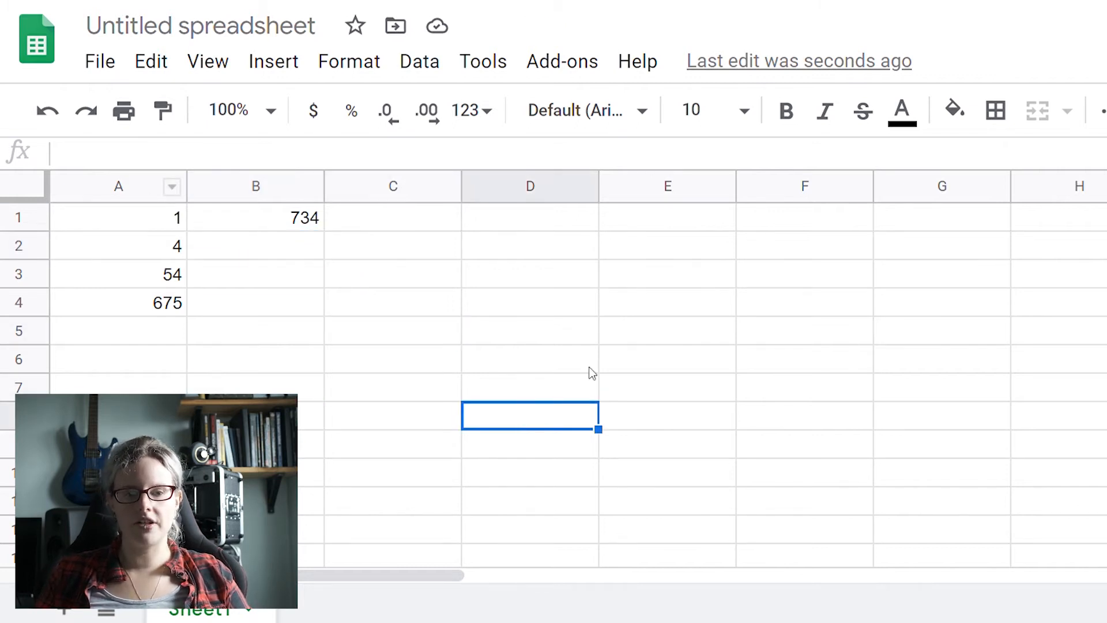
pyautogui.click(687, 330)
pyautogui.click(408, 334)
pyautogui.click(301, 374)
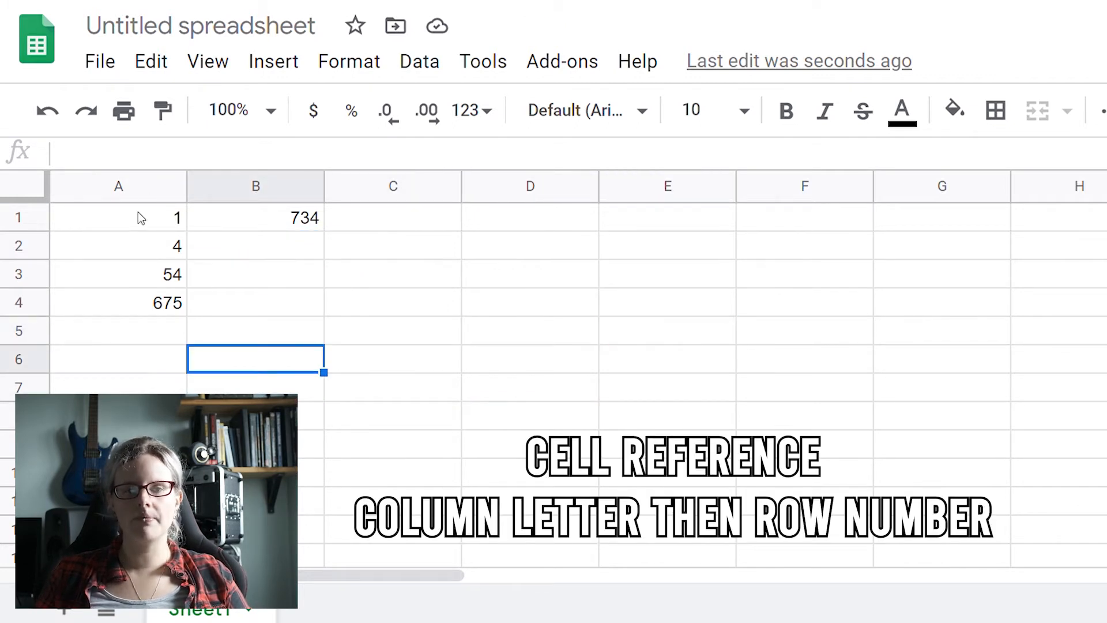
# - Select columns A to C and rows 2 to 5 one at a time, ending on cell C5, to trace a cell reference
pyautogui.click(131, 186)
pyautogui.click(271, 186)
pyautogui.click(398, 186)
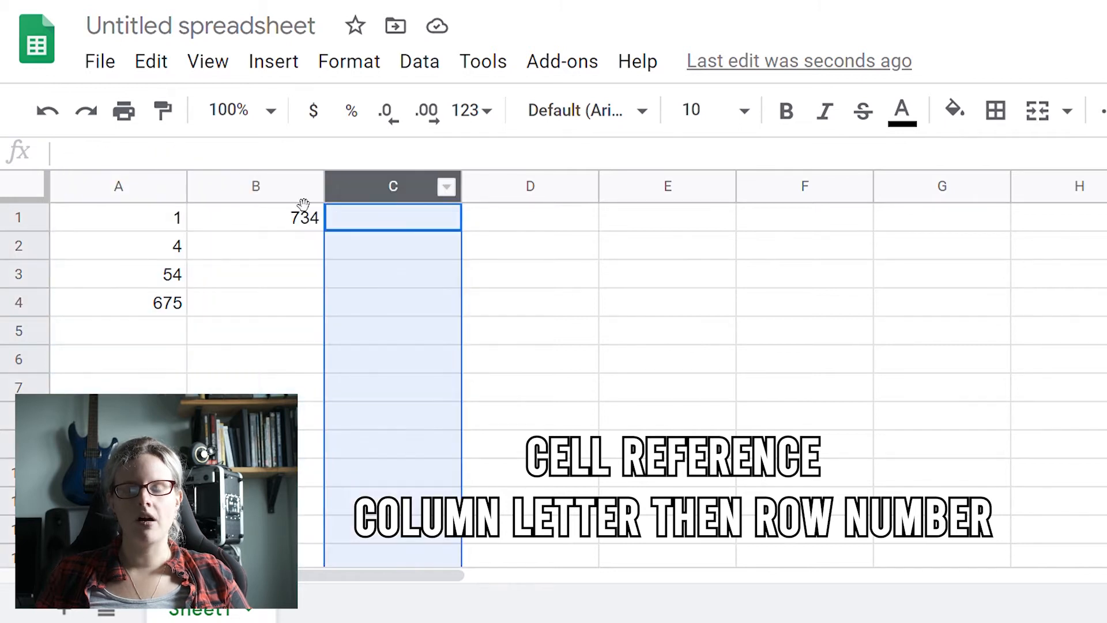
pyautogui.click(18, 246)
pyautogui.click(12, 275)
pyautogui.click(11, 303)
pyautogui.click(15, 330)
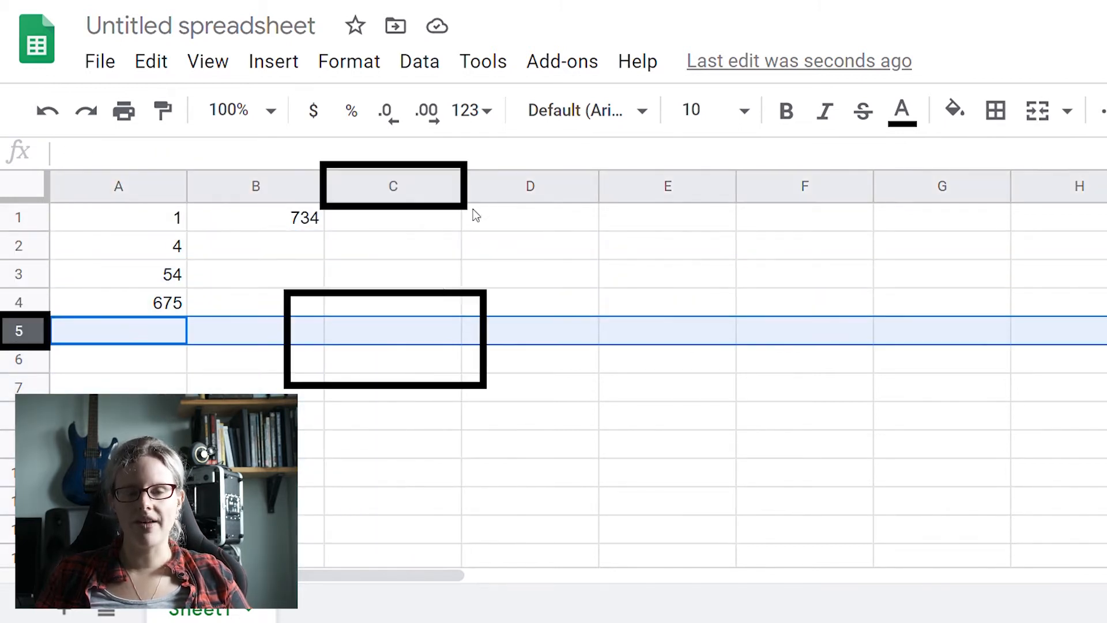
pyautogui.click(420, 333)
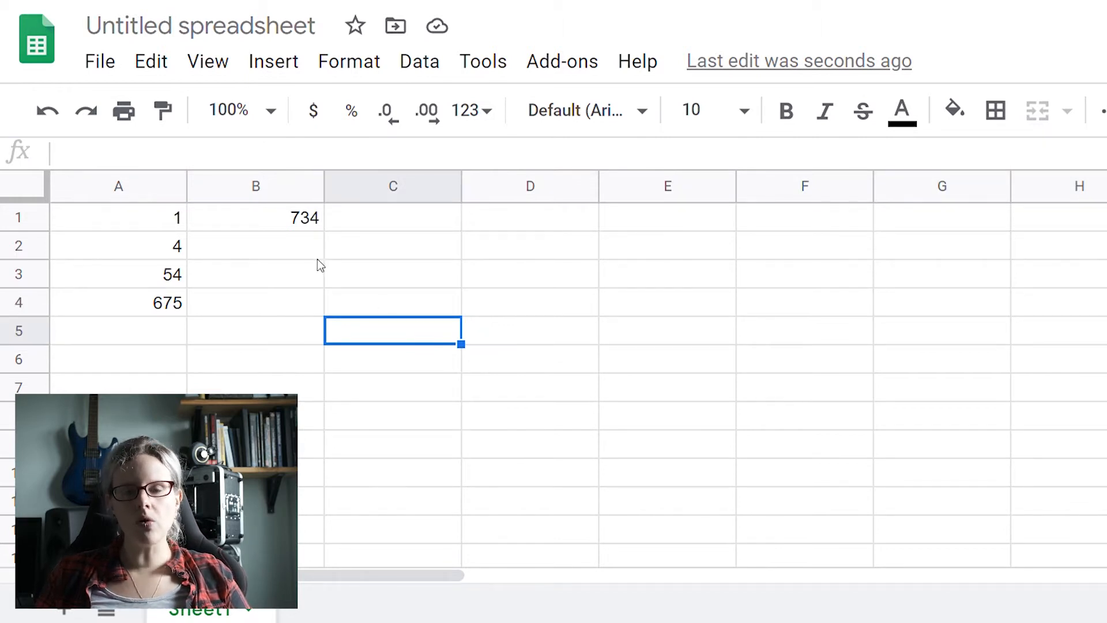
# - Open the formula in cell B1 to examine its cell references, and leave it without changes
pyautogui.doubleClick(298, 225)
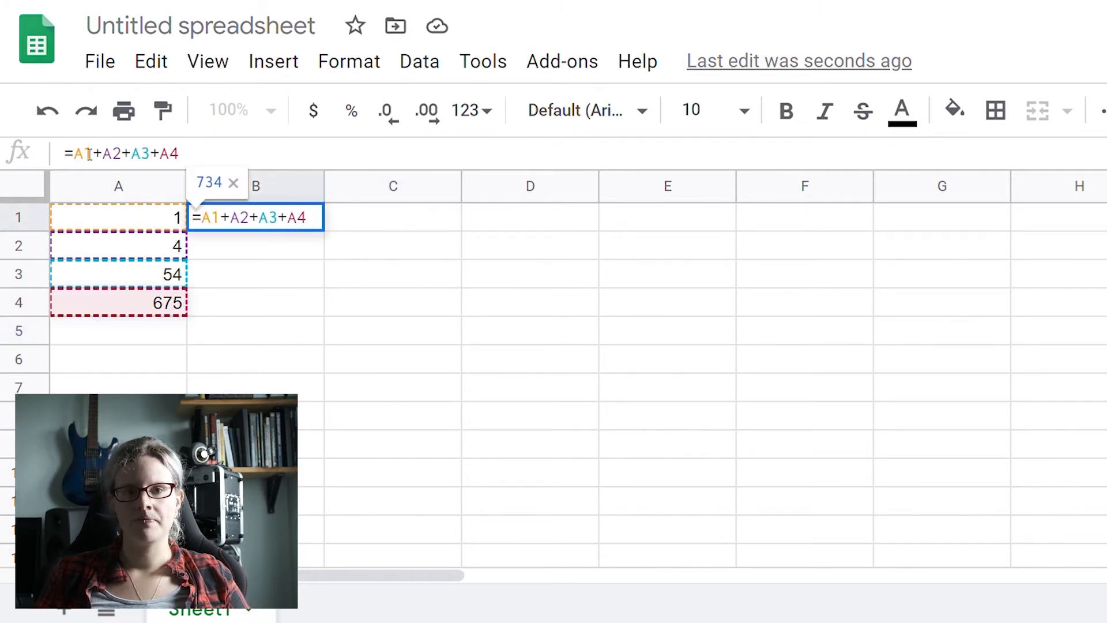
pyautogui.click(269, 311)
pyautogui.click(271, 333)
# - Enter the formula =1+4+54+675 with literal numbers in cell B6
pyautogui.click(269, 370)
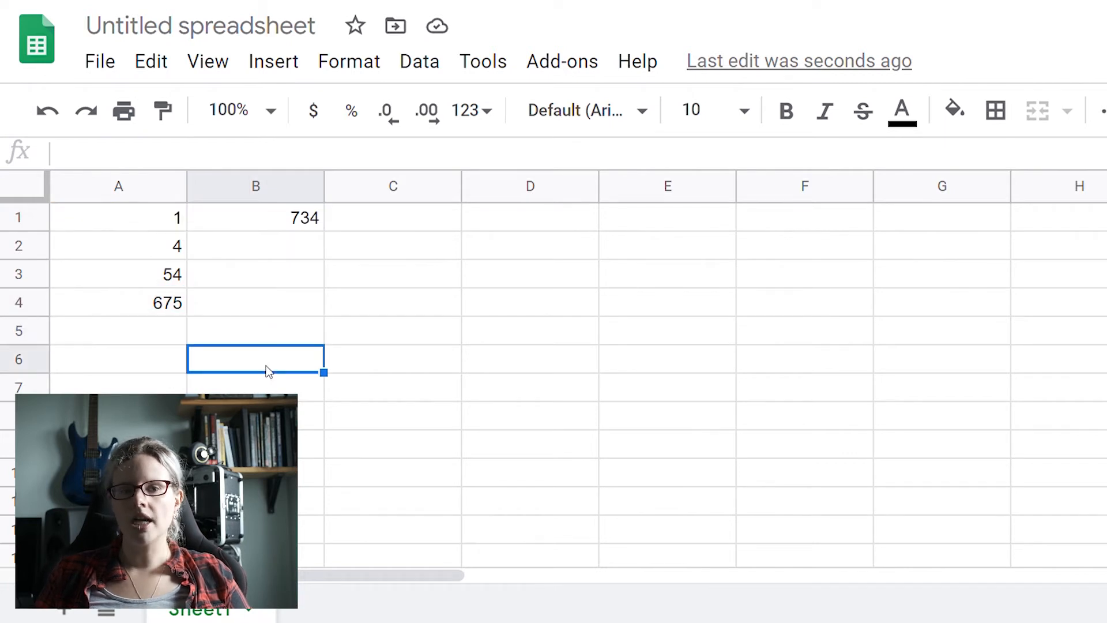
pyautogui.write('=1+')
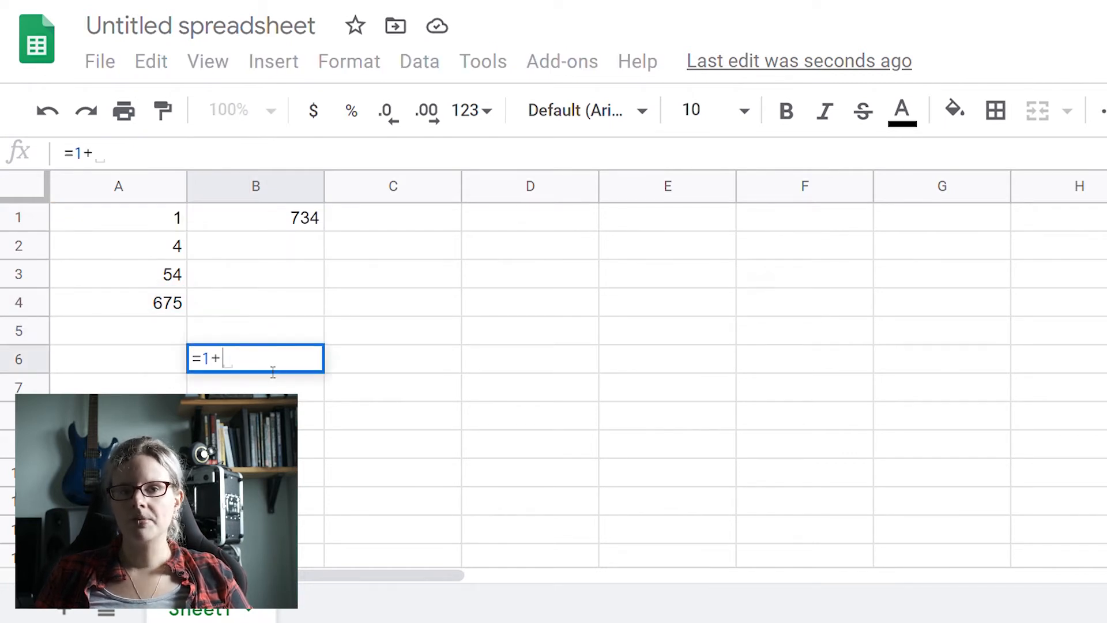
pyautogui.write('4+54+675')
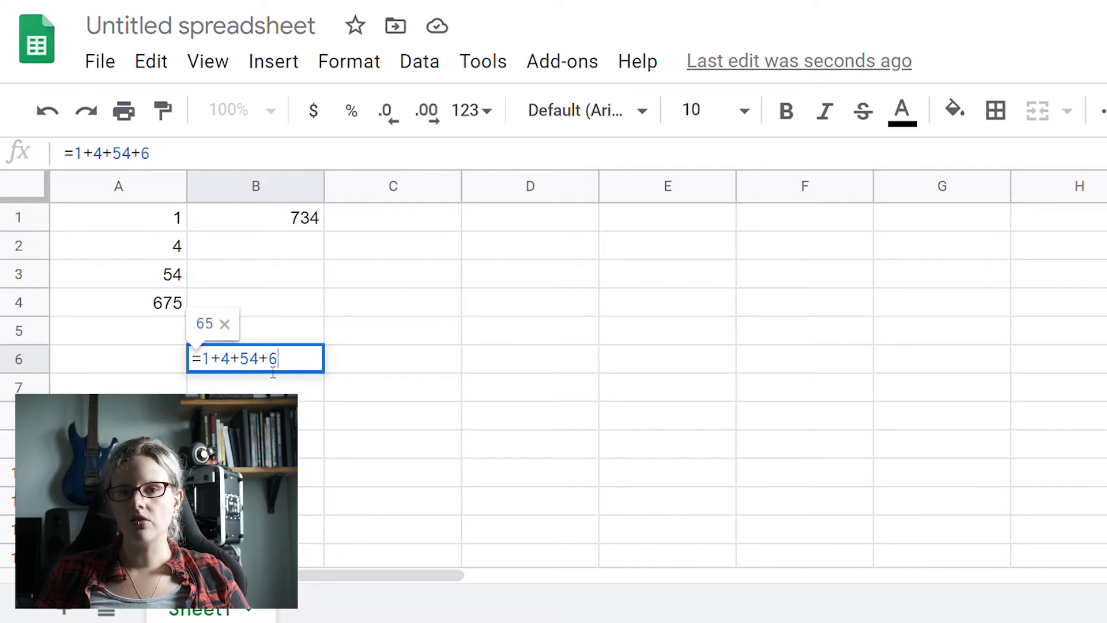
pyautogui.press('Return')
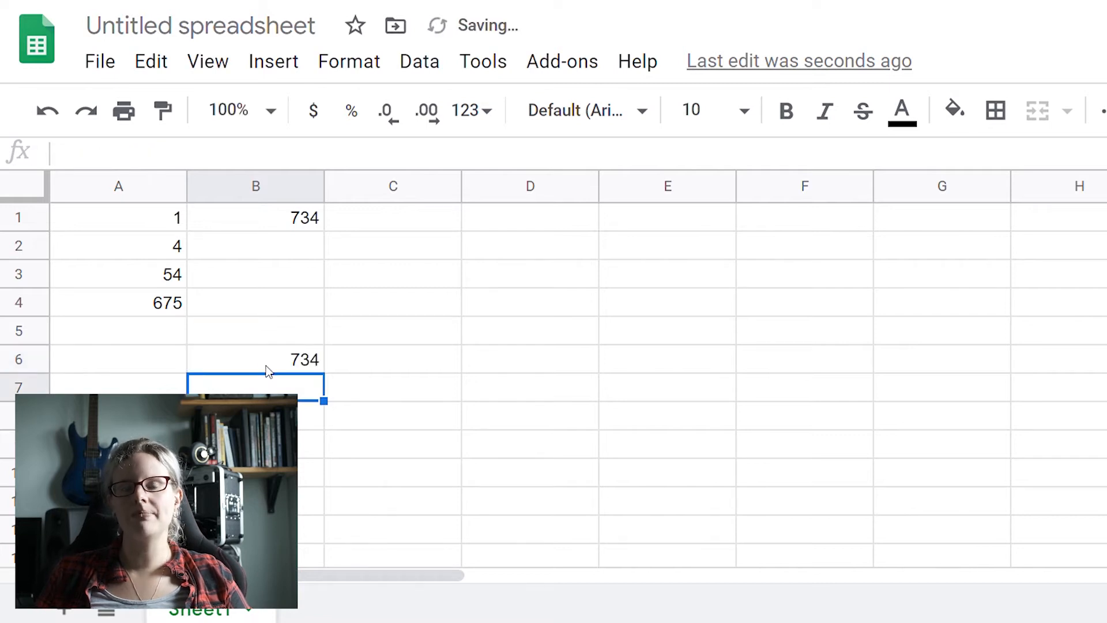
# - Set the value in cell A4 to 67.5
pyautogui.click(153, 283)
pyautogui.press('Down')
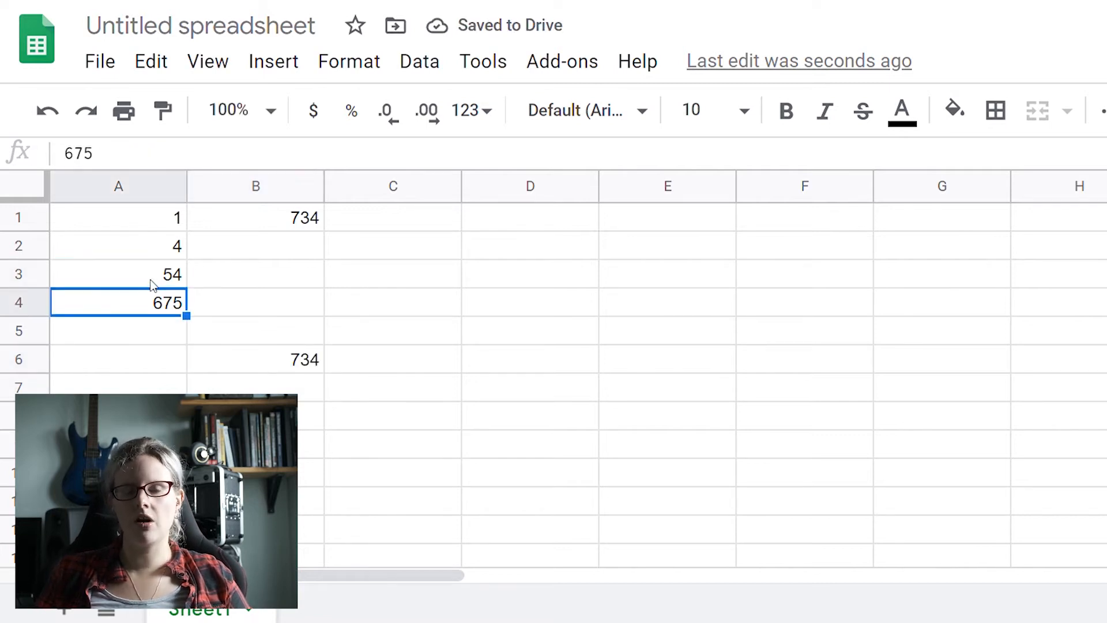
pyautogui.write('67.5')
pyautogui.press('Return')
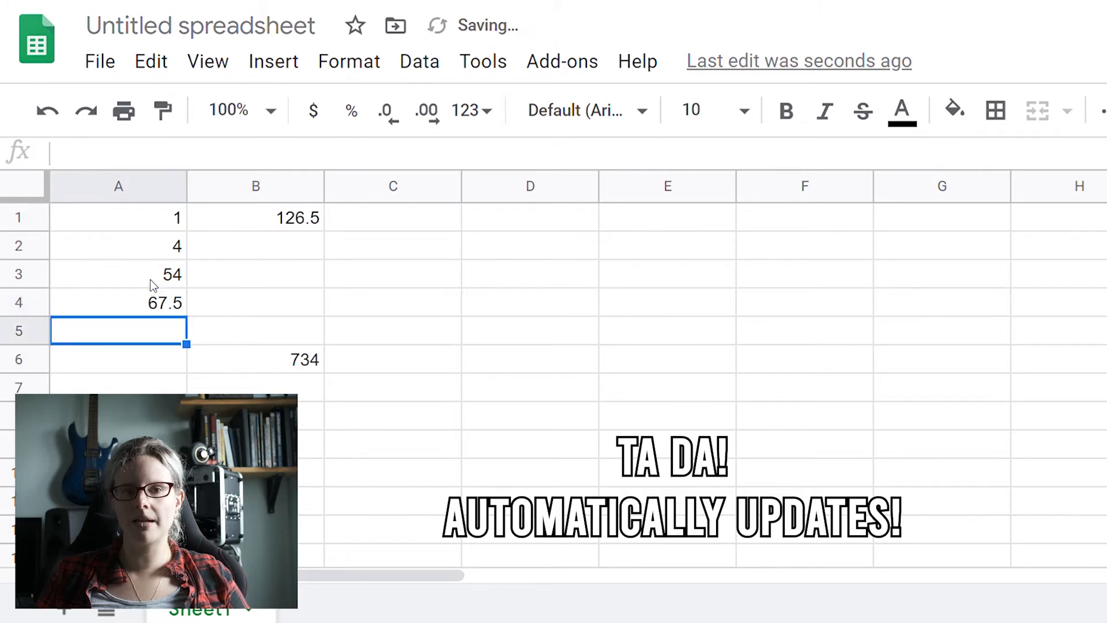
# - Edit the formula in cell B6 to read =1+4+54+67.5
pyautogui.click(269, 362)
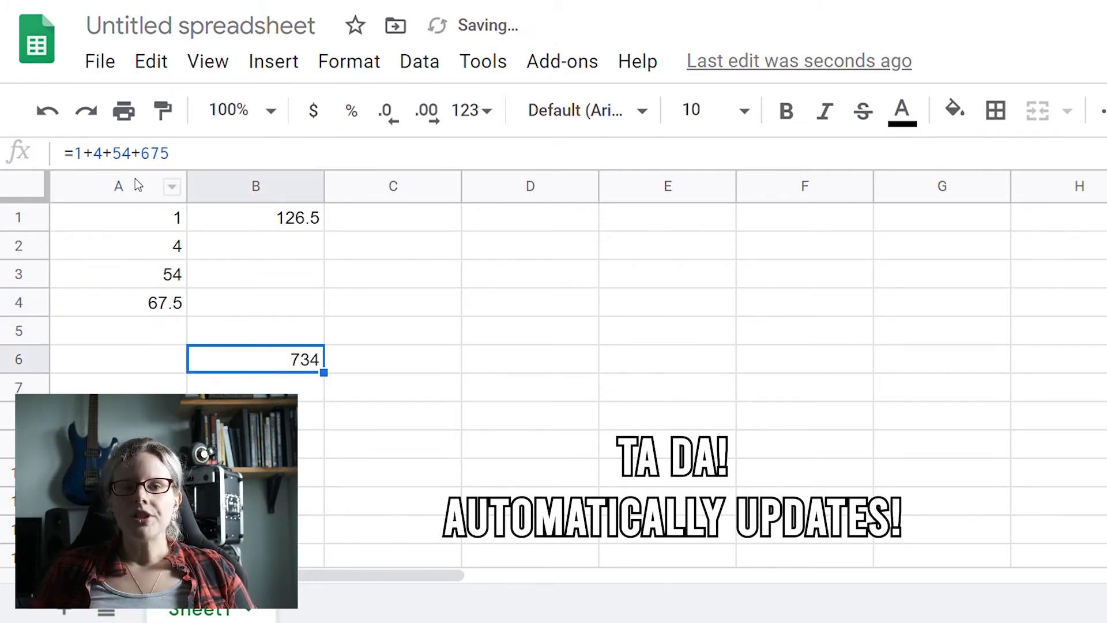
pyautogui.click(166, 154)
pyautogui.write('.')
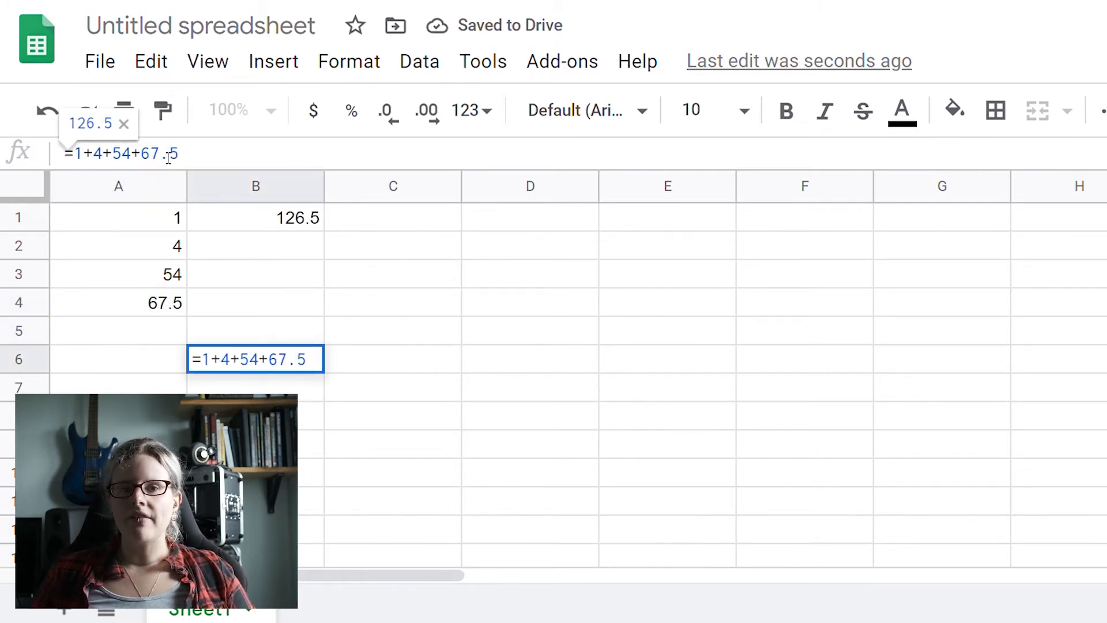
pyautogui.press('Return')
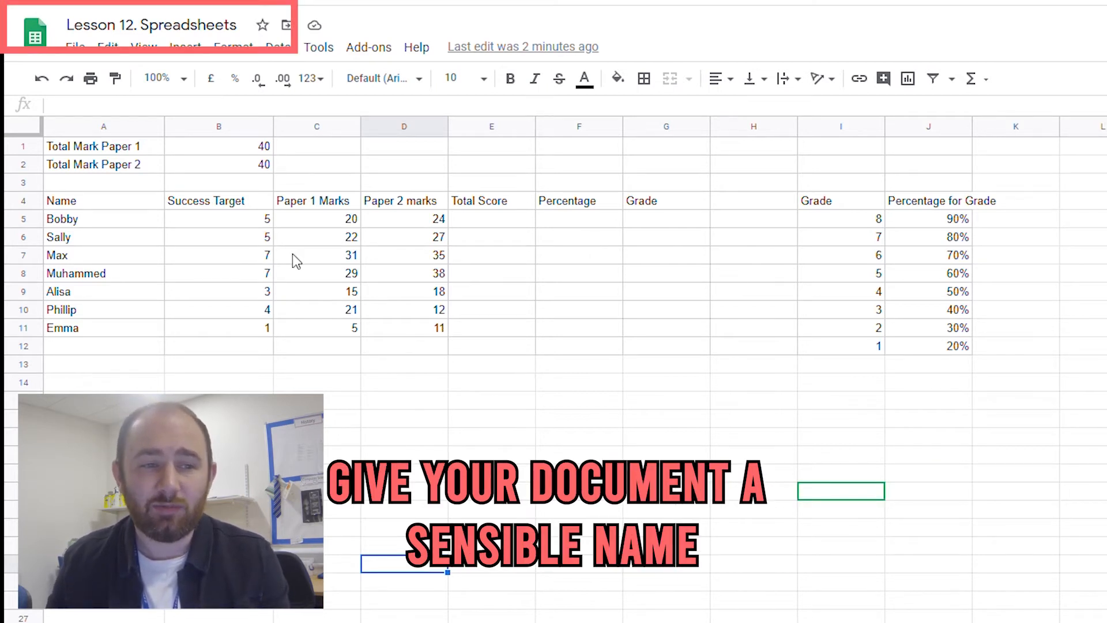
# - Replace "Lesson 12." in the document title with the teacher's name, keeping the word "Spreadsheets"
pyautogui.click(144, 25)
pyautogui.moveTo(138, 26); pyautogui.dragTo(36, 22)
pyautogui.press('BackSpace')
pyautogui.write('Mr gra')
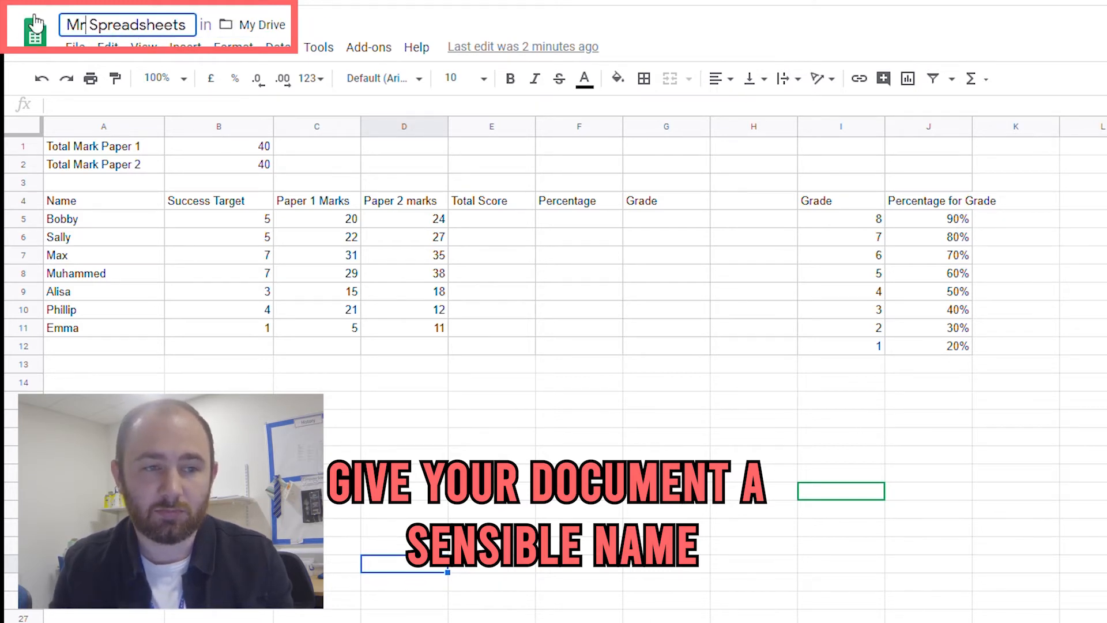
pyautogui.press('BackSpace')
pyautogui.press('BackSpace')
pyautogui.press('BackSpace')
pyautogui.write('Grants')
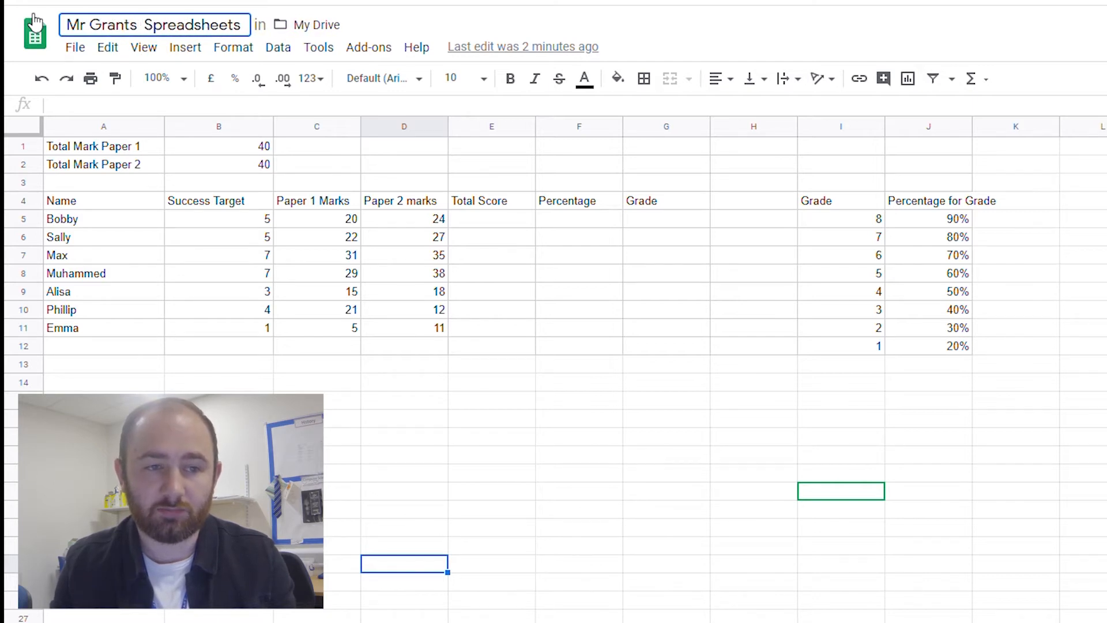
pyautogui.press('BackSpace')
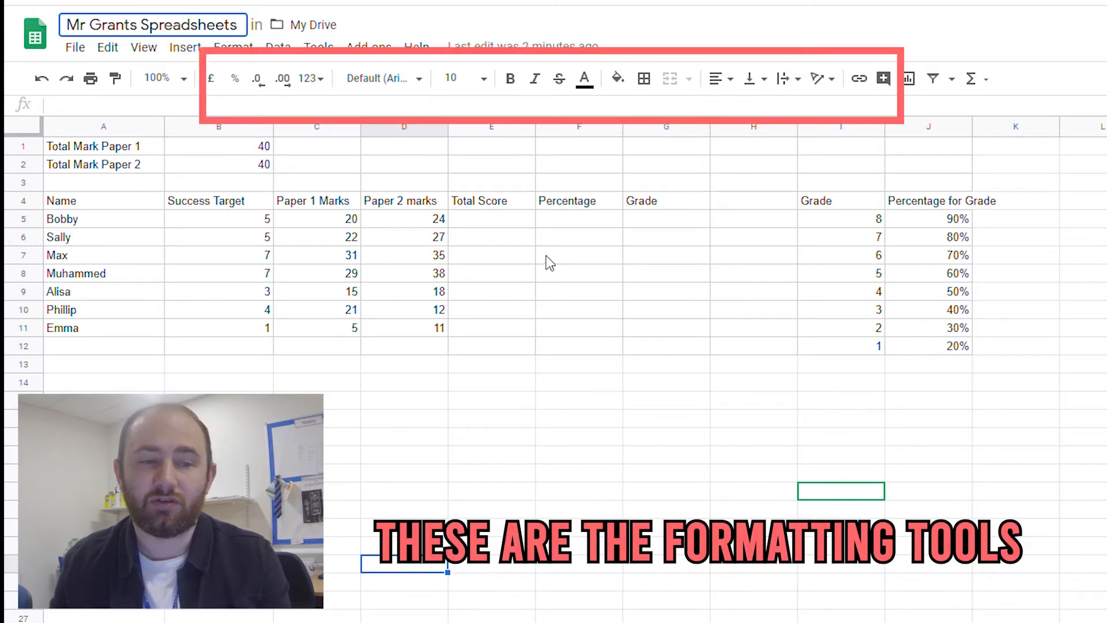
# - Apply all borders to the student marks table in A4:G11
pyautogui.moveTo(113, 201); pyautogui.dragTo(650, 318)
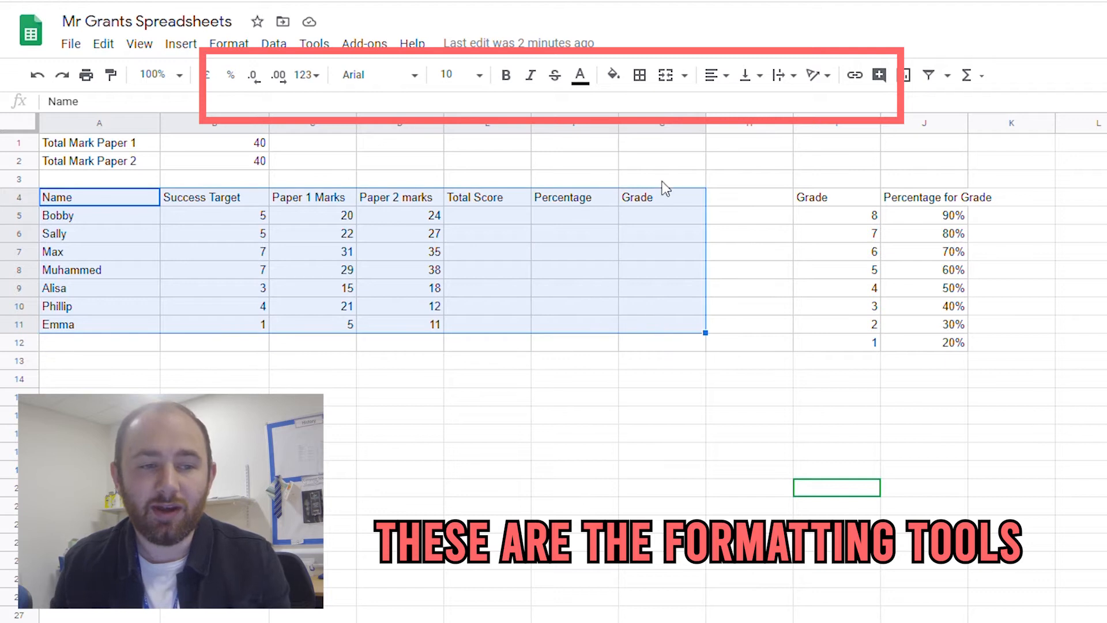
pyautogui.click(647, 72)
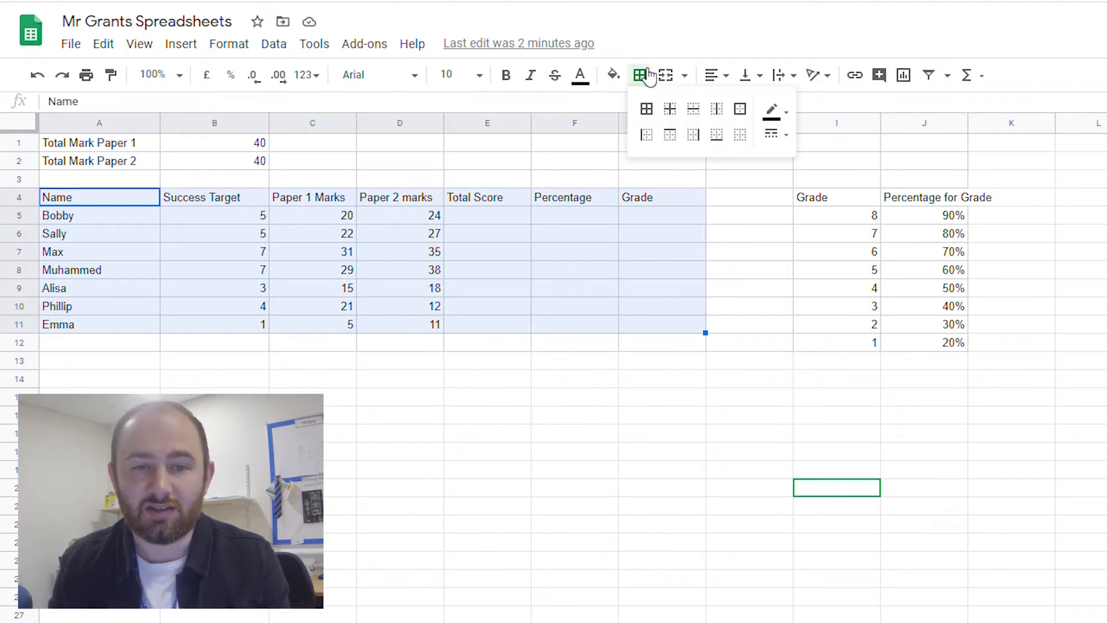
pyautogui.click(647, 109)
# - Apply all borders to the grade and percentage table in I4:J12
pyautogui.moveTo(813, 196); pyautogui.dragTo(953, 348)
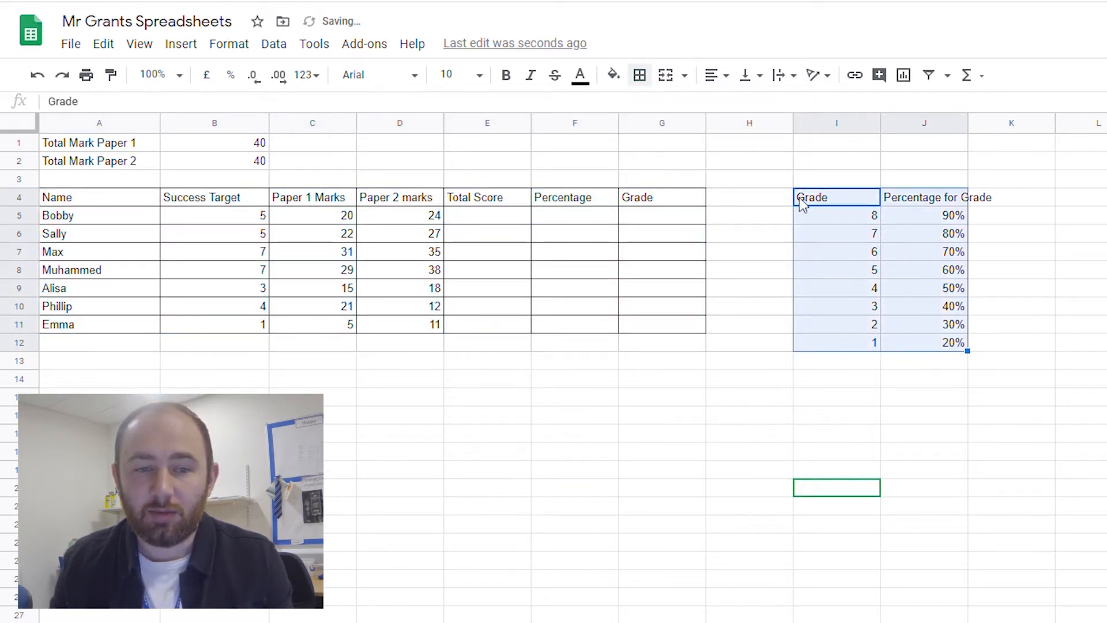
pyautogui.click(641, 77)
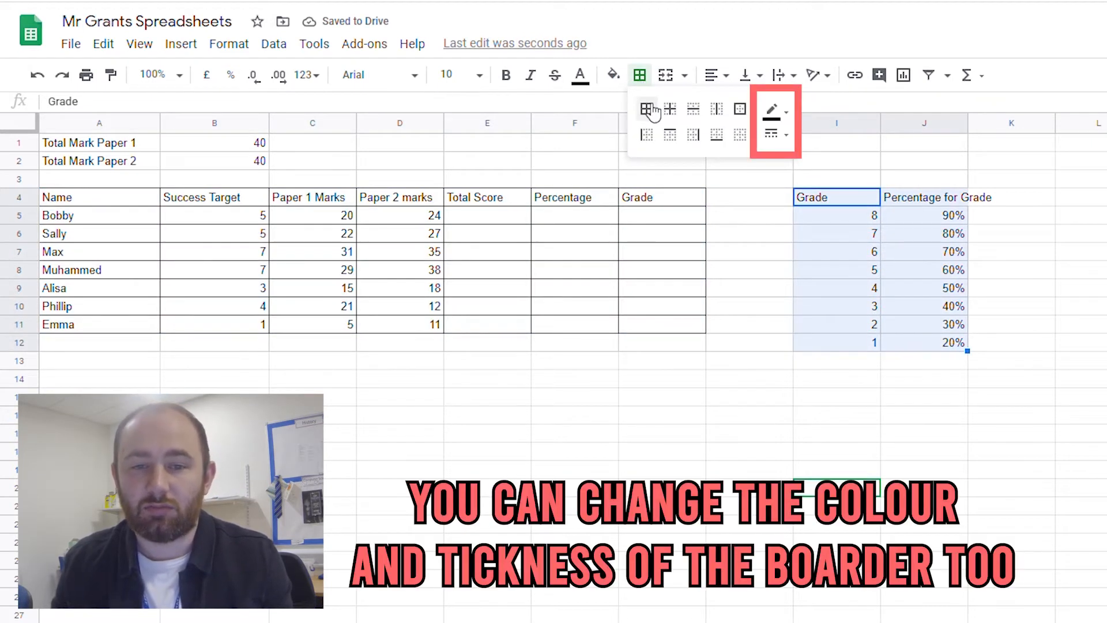
pyautogui.click(649, 109)
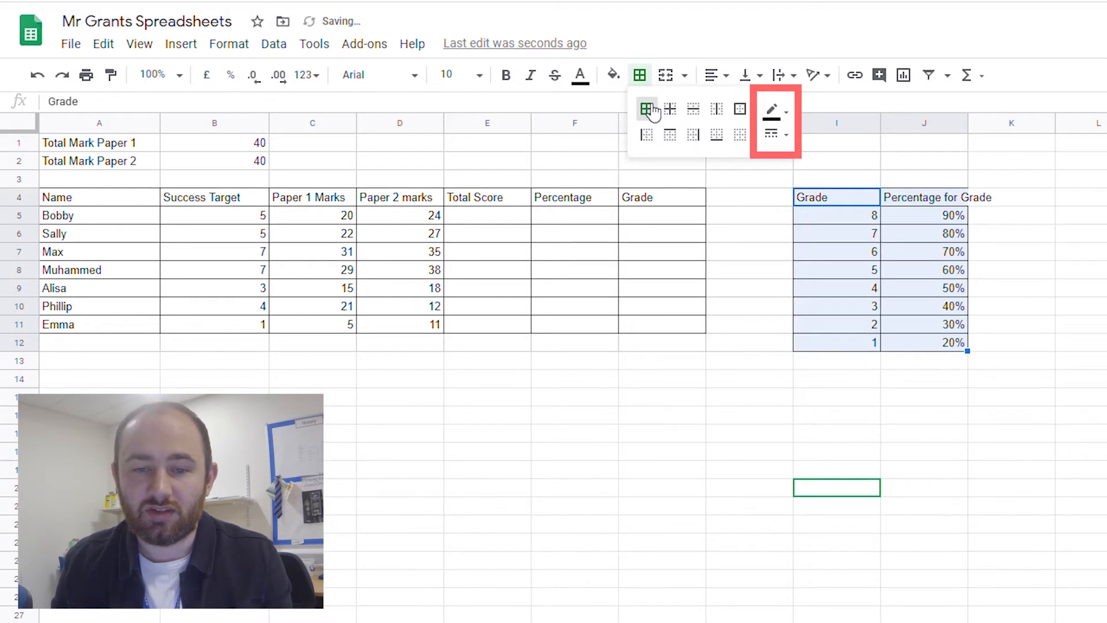
pyautogui.click(844, 386)
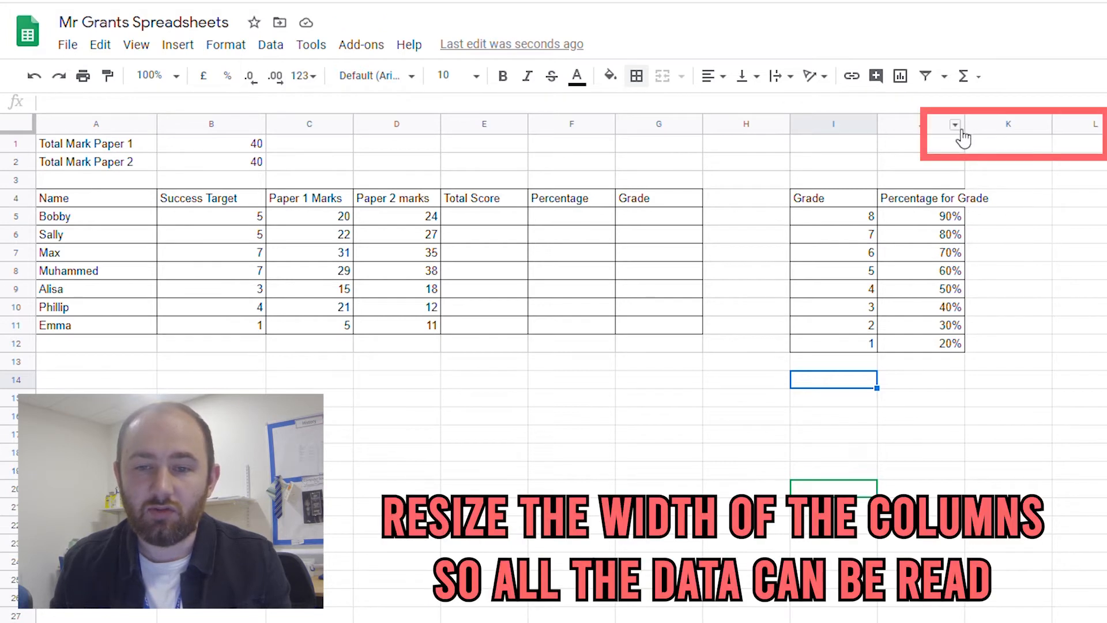
# - Widen column J so the "Percentage for Grade" heading fits inside its cell
pyautogui.moveTo(972, 125); pyautogui.dragTo(1010, 125)
pyautogui.click(934, 398)
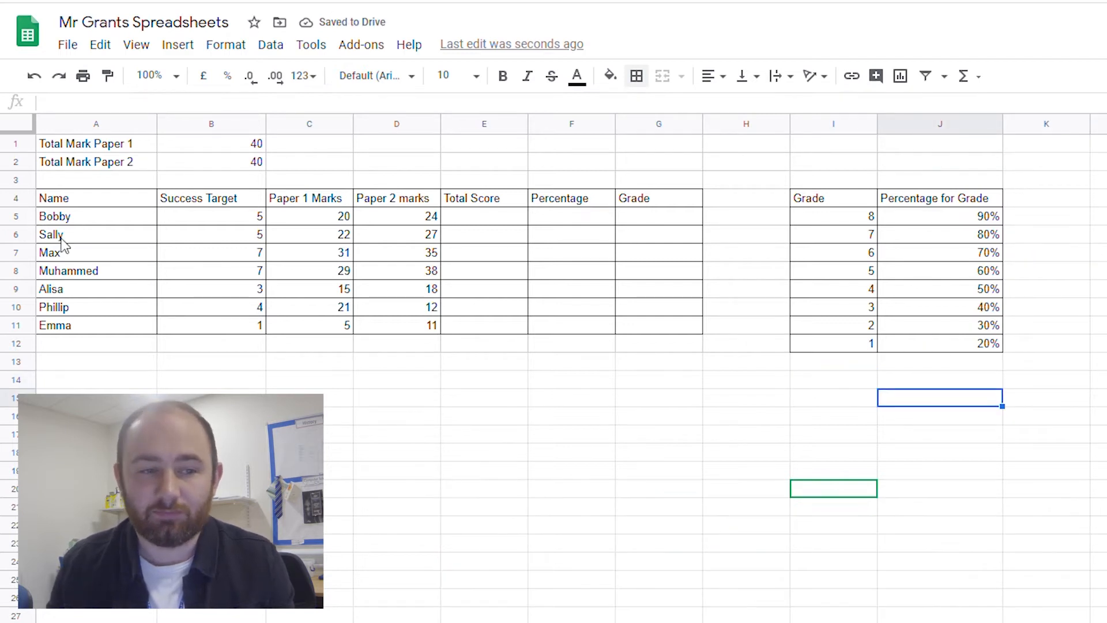
# - Fill the header cells A4:G4 and I4:J4 of the two tables with light red
pyautogui.moveTo(65, 201); pyautogui.dragTo(638, 199)
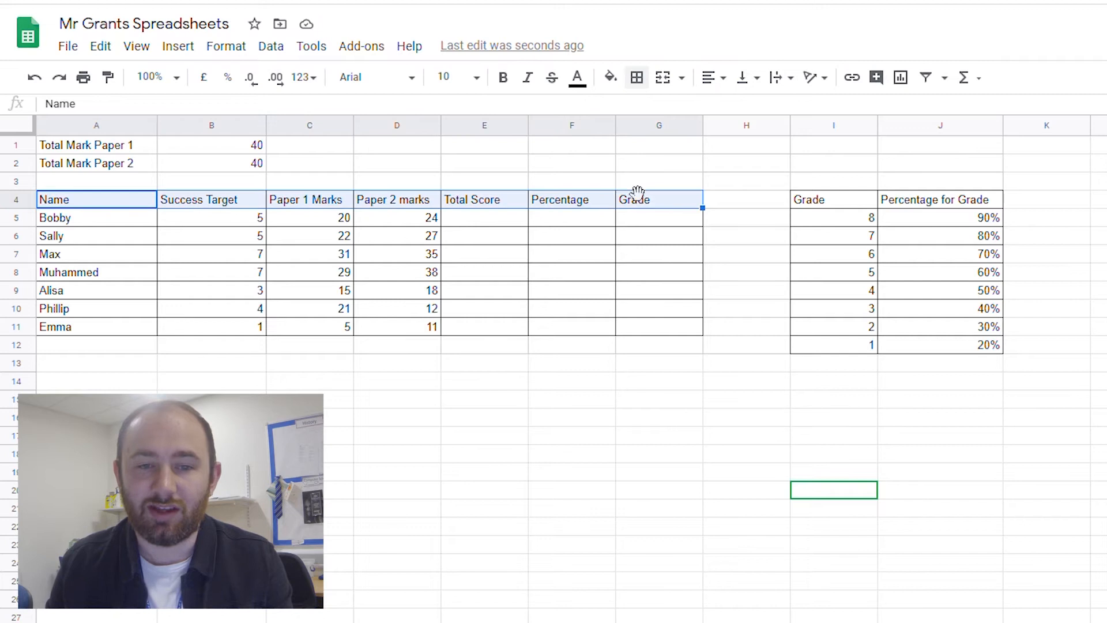
pyautogui.click(614, 79)
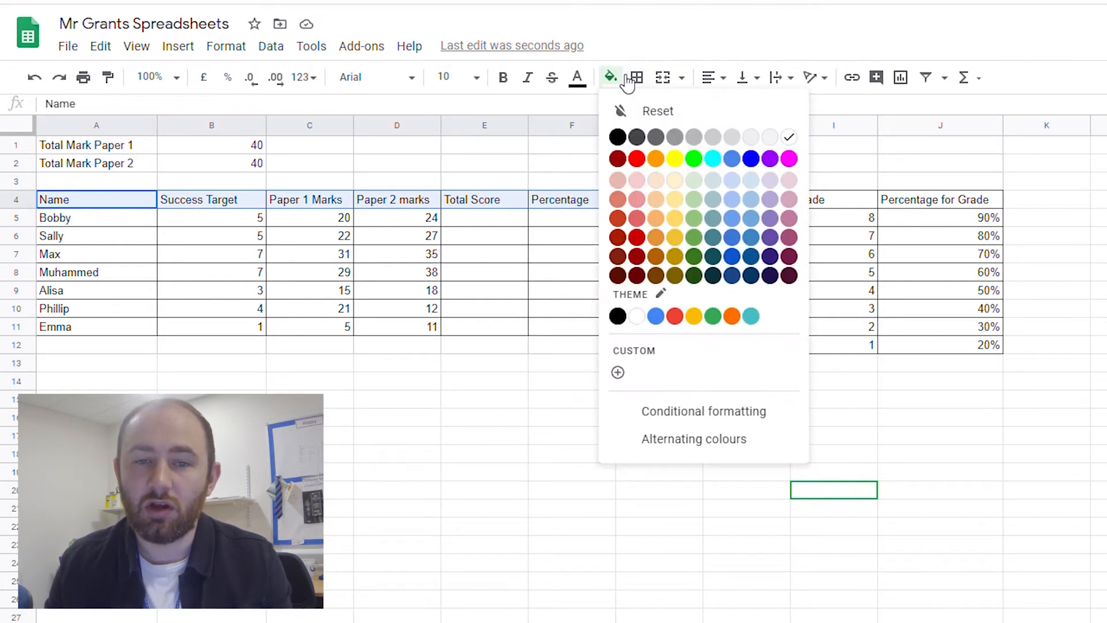
pyautogui.click(639, 179)
pyautogui.click(816, 201)
pyautogui.keyDown('shift'); pyautogui.click(903, 208); pyautogui.keyUp('shift')
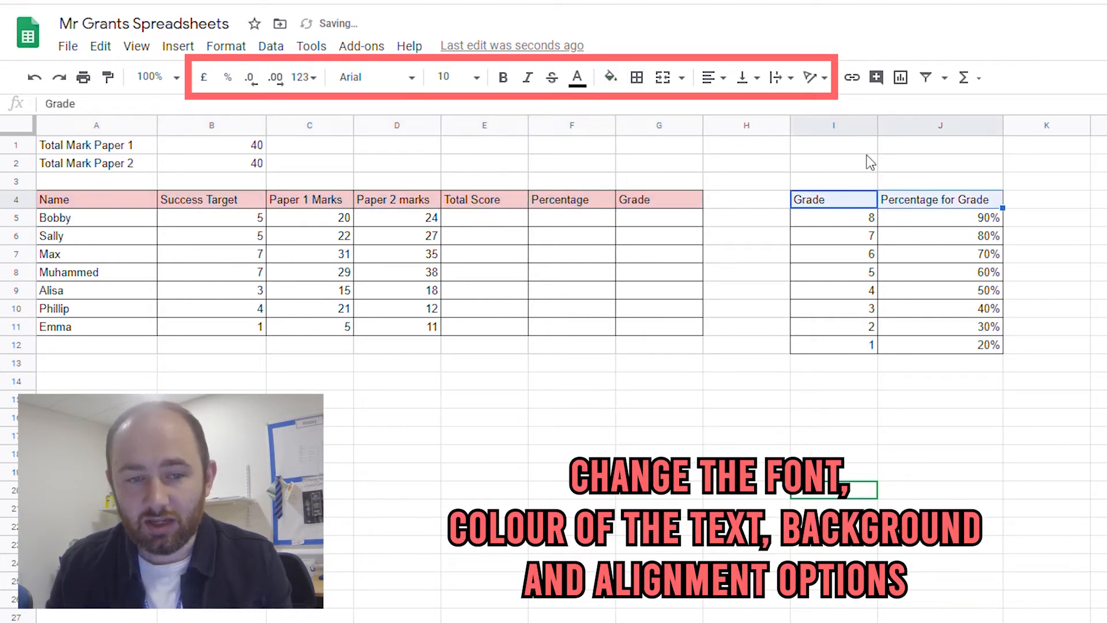
pyautogui.click(611, 76)
pyautogui.click(639, 179)
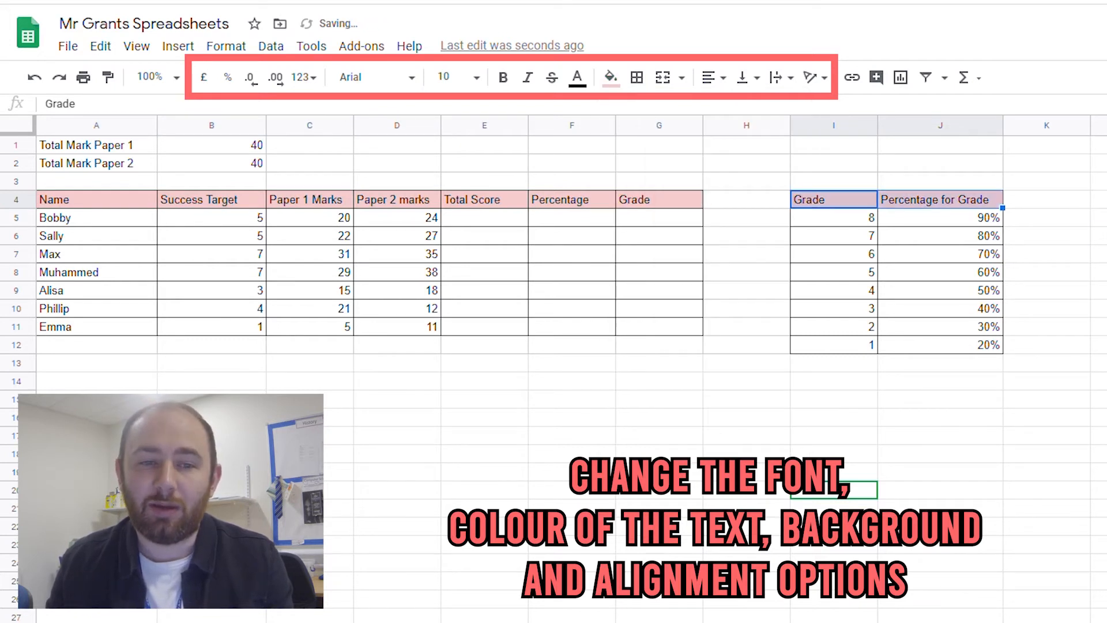
pyautogui.click(1094, 235)
# - Centre the student marks headings in A4:G4 horizontally and make them bold
pyautogui.moveTo(95, 201); pyautogui.dragTo(646, 210)
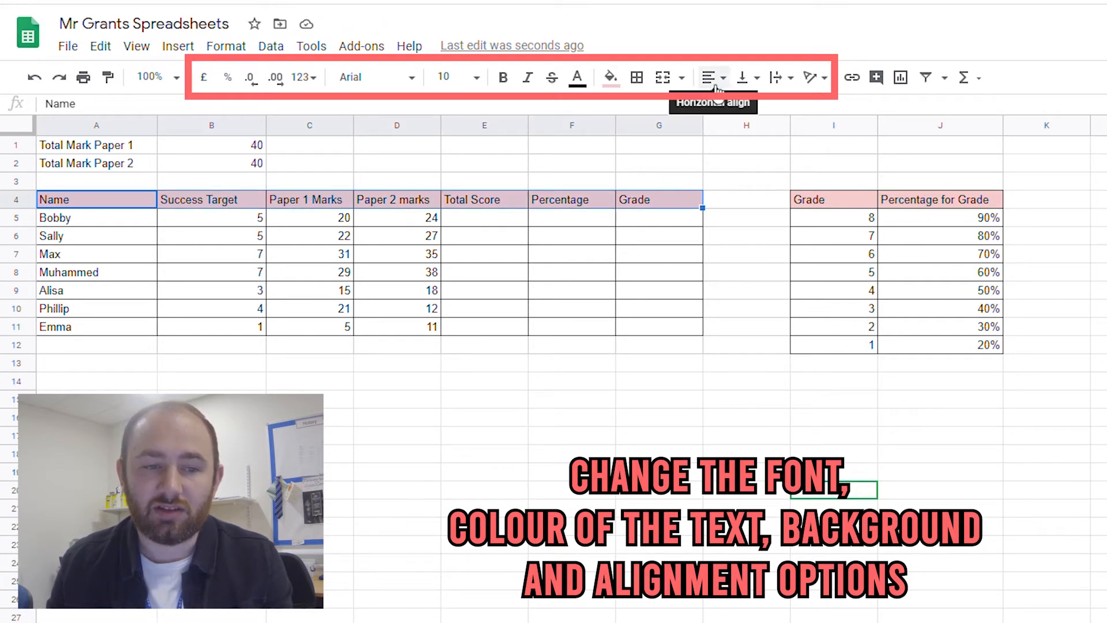
pyautogui.click(717, 88)
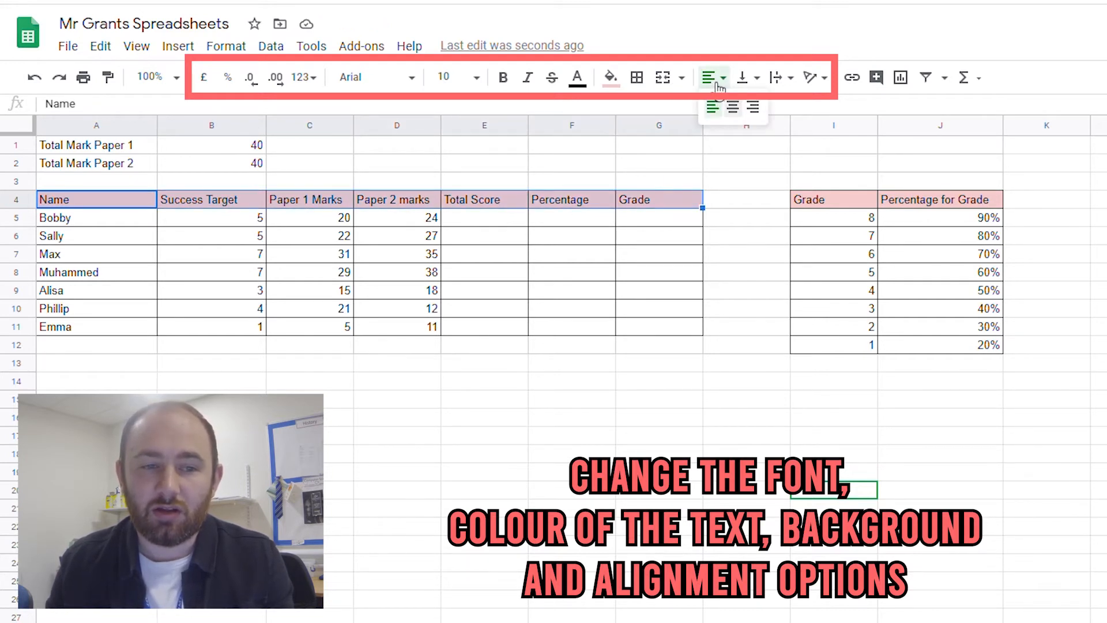
pyautogui.click(744, 113)
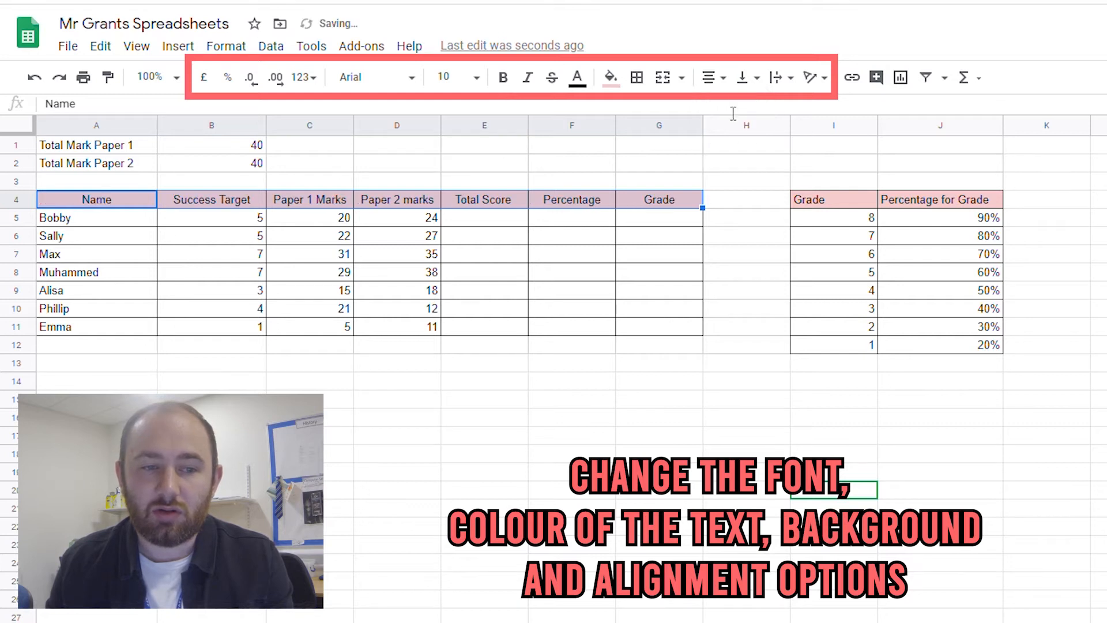
pyautogui.click(503, 77)
# - Centre the grade table headings in I4:J4 horizontally and make them bold
pyautogui.moveTo(840, 198); pyautogui.dragTo(937, 199)
pyautogui.click(715, 77)
pyautogui.click(735, 106)
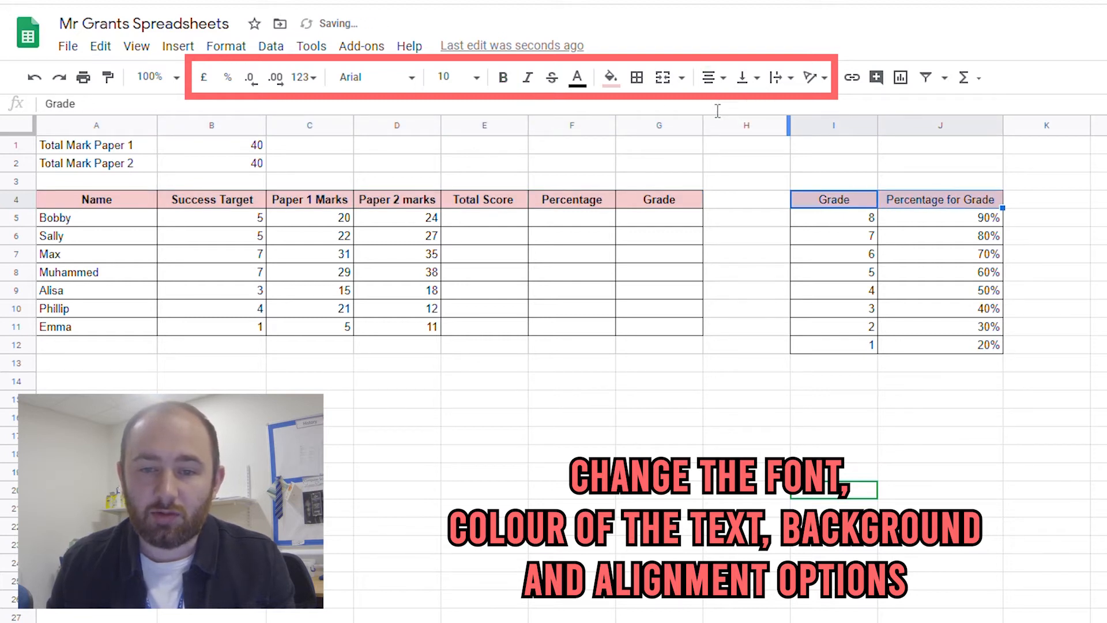
pyautogui.click(503, 78)
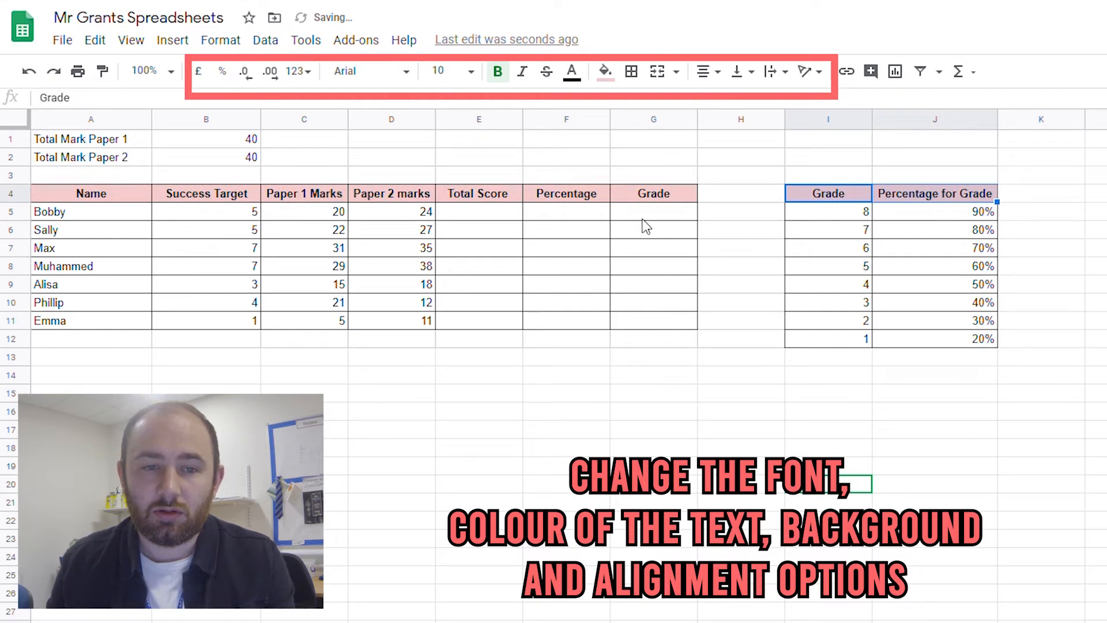
pyautogui.click(527, 348)
pyautogui.moveTo(58, 215); pyautogui.dragTo(907, 343)
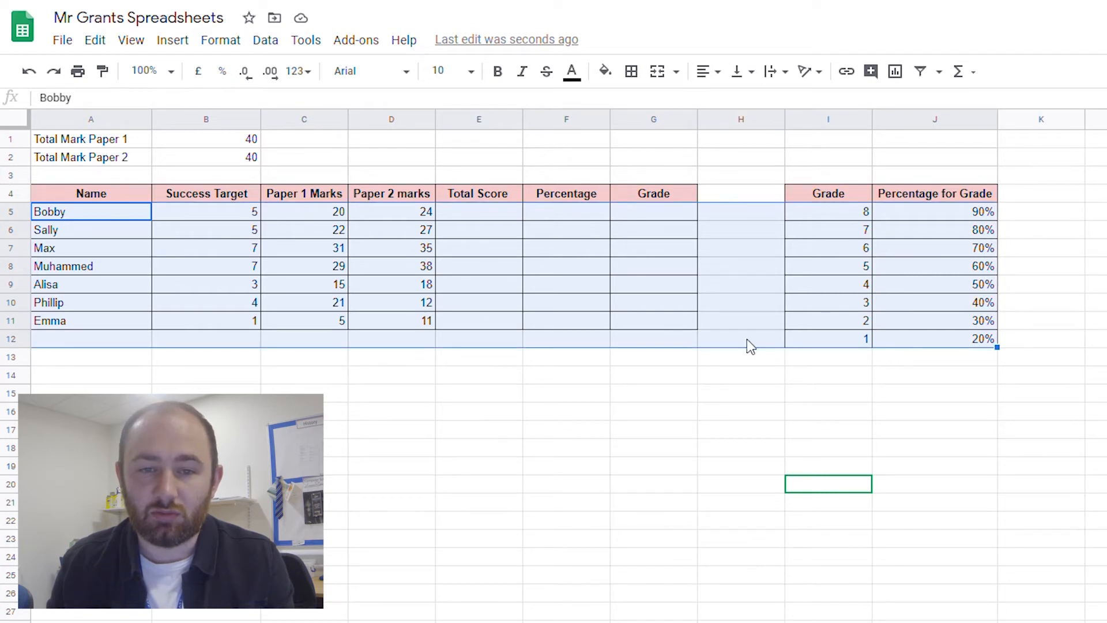
pyautogui.click(680, 358)
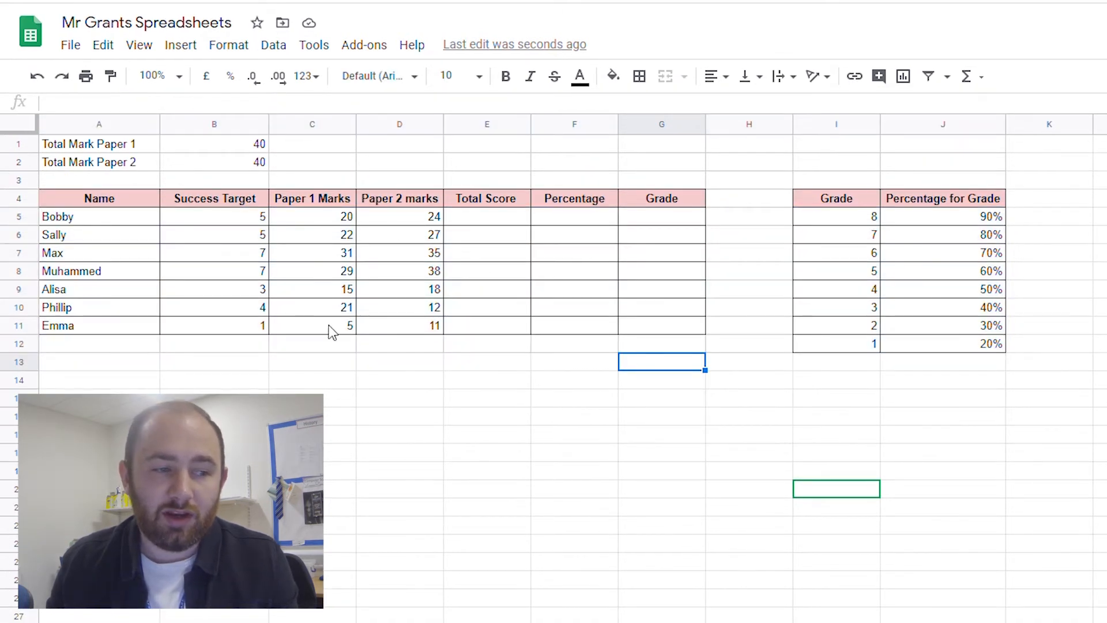
# - Add the first student's two paper marks in E5 under Total Score with the formula =C5+D5
pyautogui.click(485, 219)
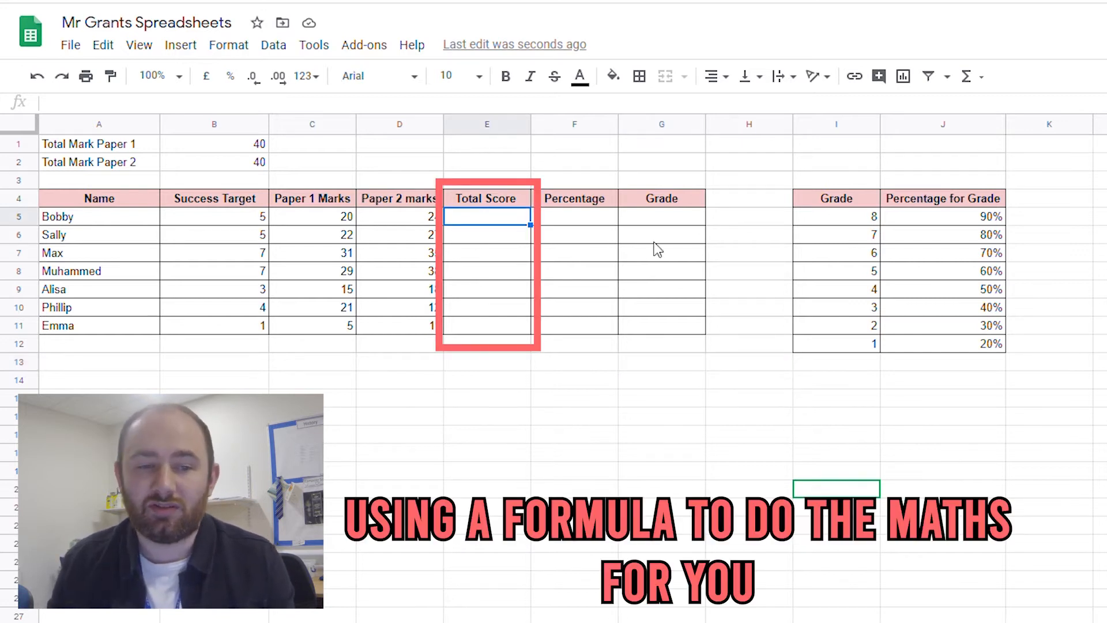
pyautogui.write('=')
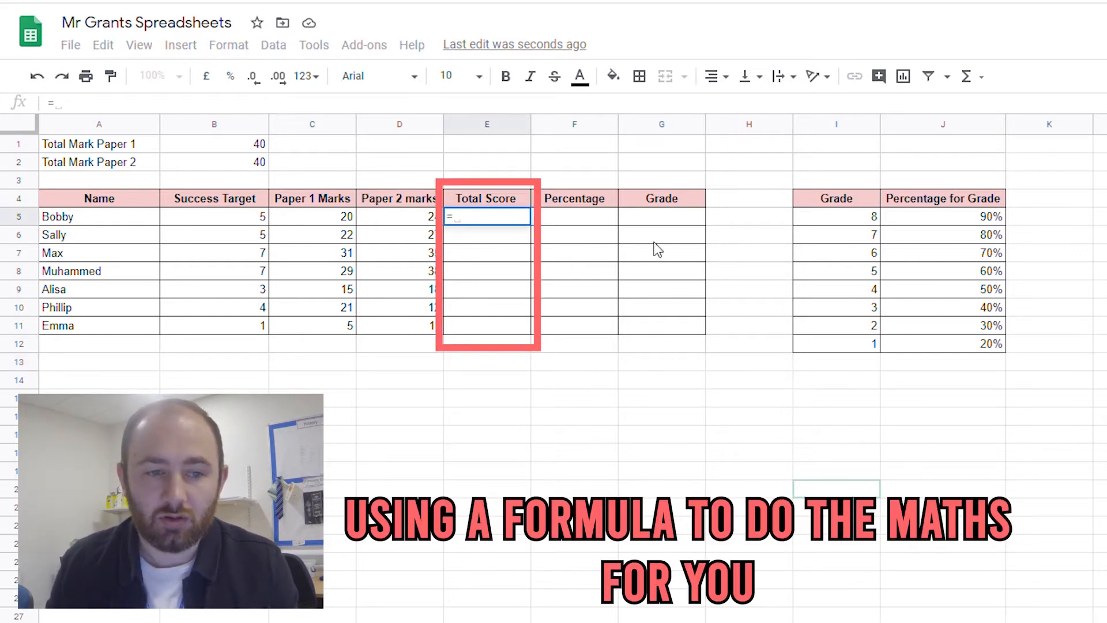
pyautogui.click(344, 219)
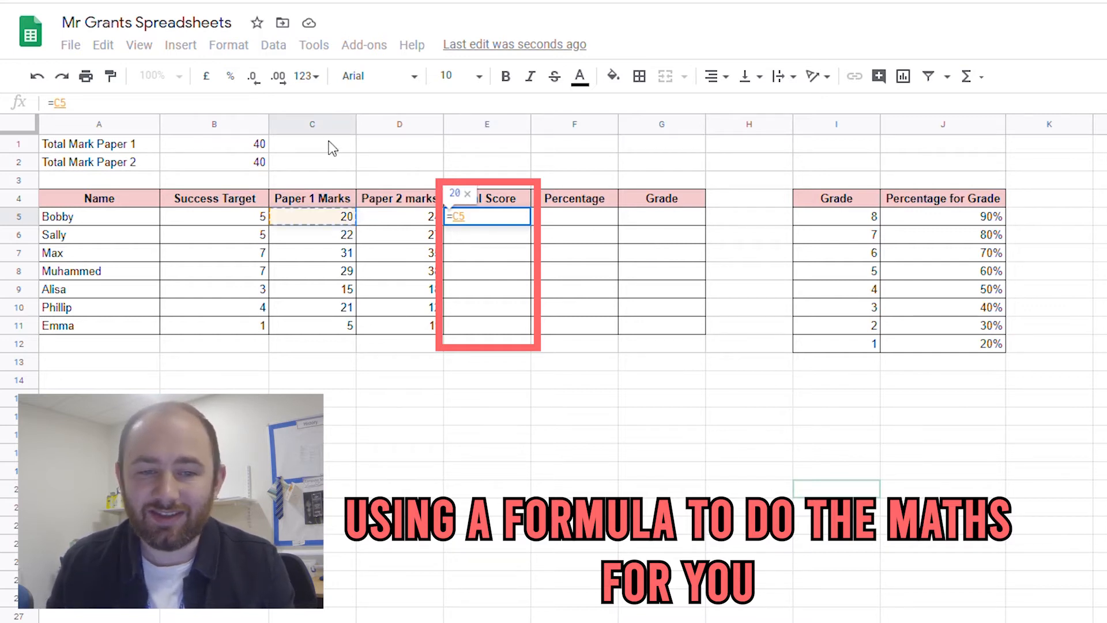
pyautogui.write('+')
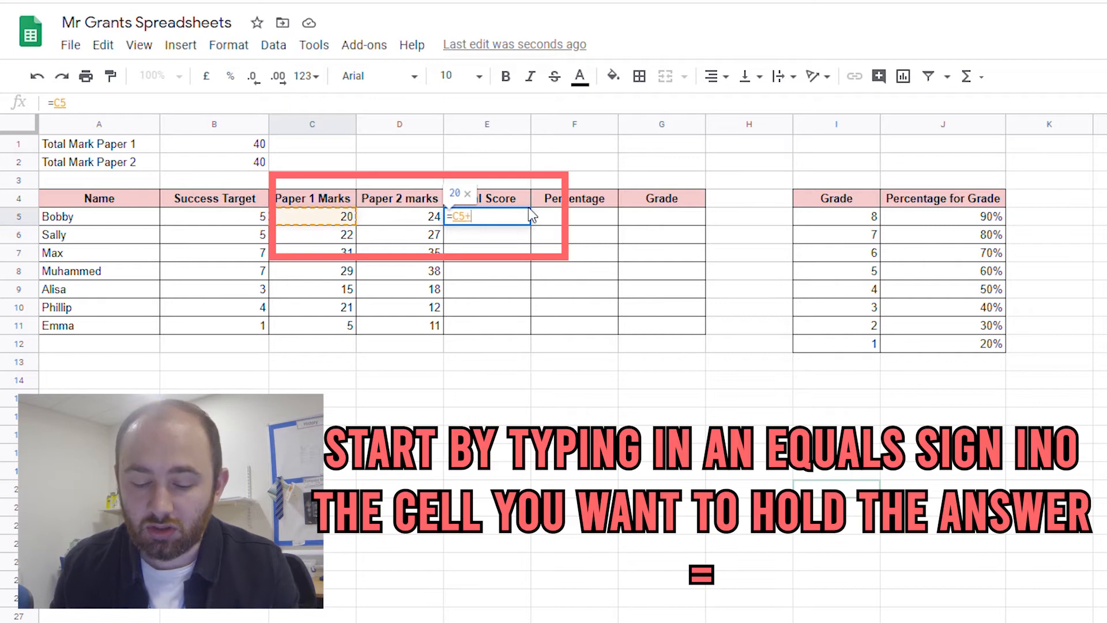
pyautogui.click(412, 224)
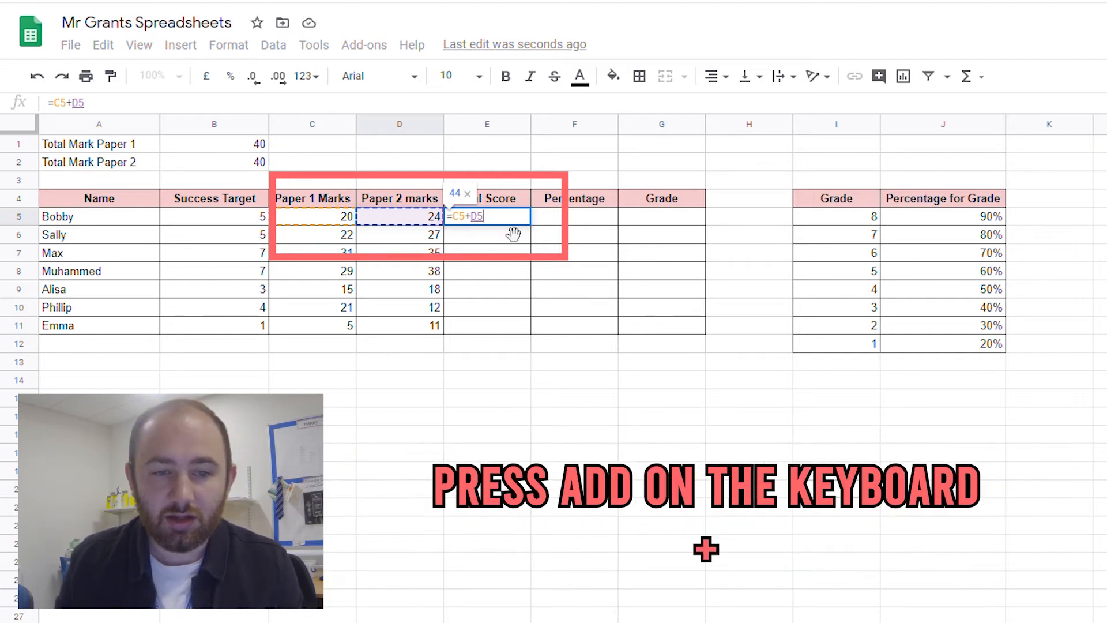
pyautogui.press('Return')
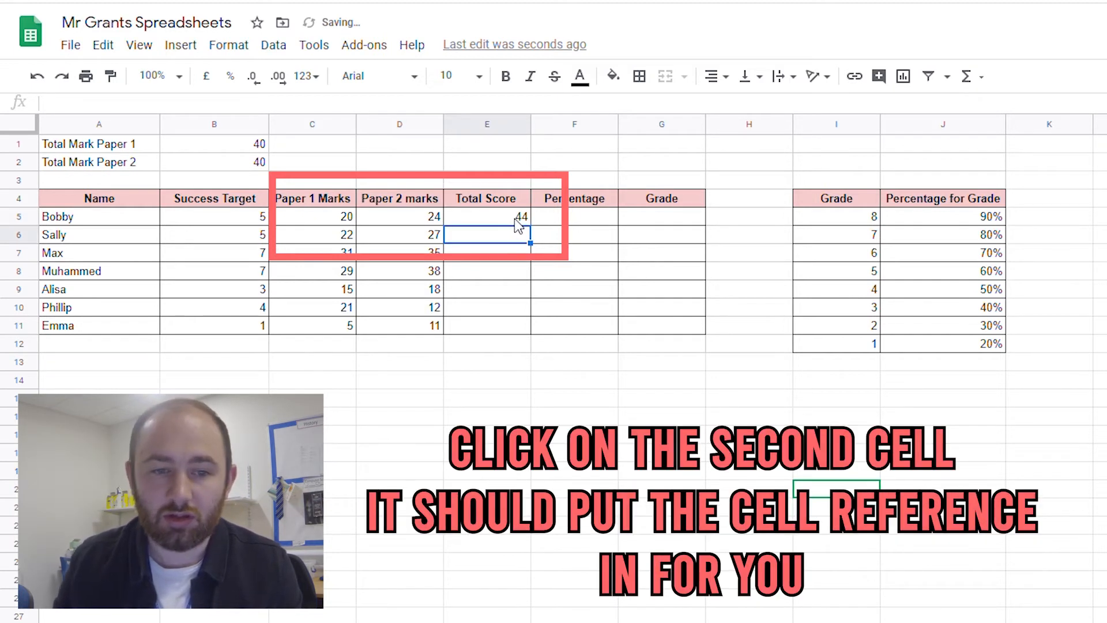
# - Copy the Total Score formula from E5 down through E11
pyautogui.click(515, 219)
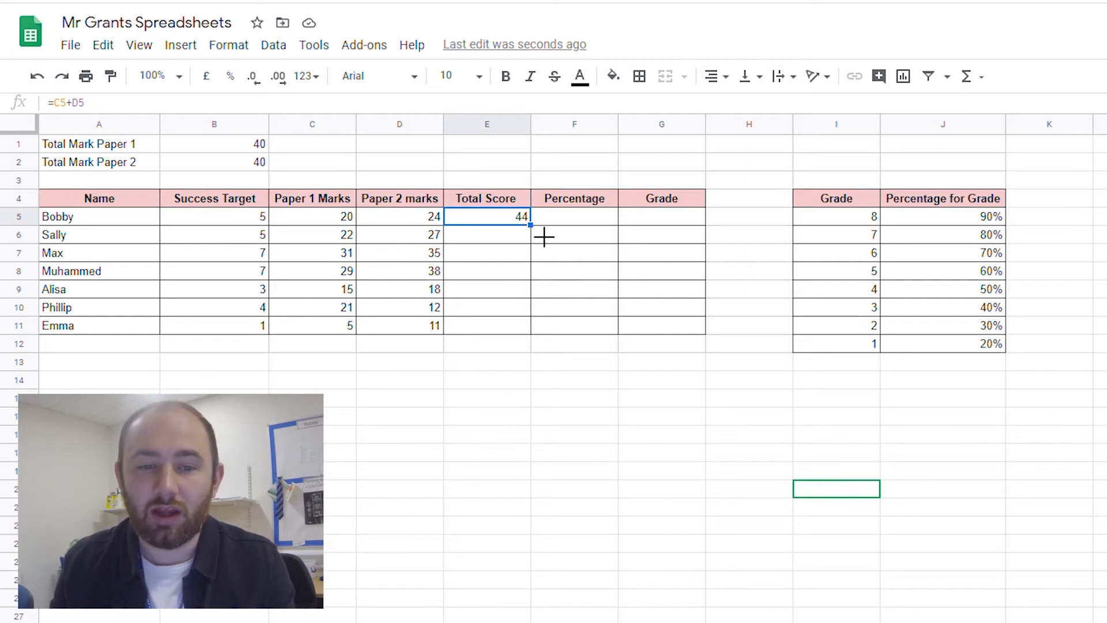
pyautogui.moveTo(544, 239); pyautogui.dragTo(537, 334)
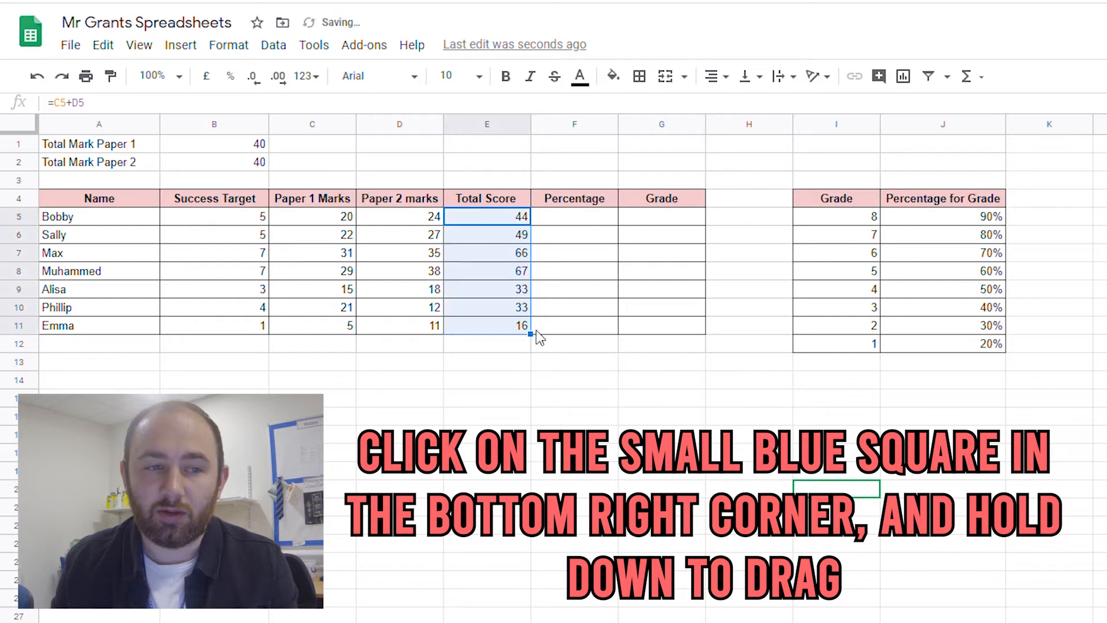
pyautogui.click(525, 436)
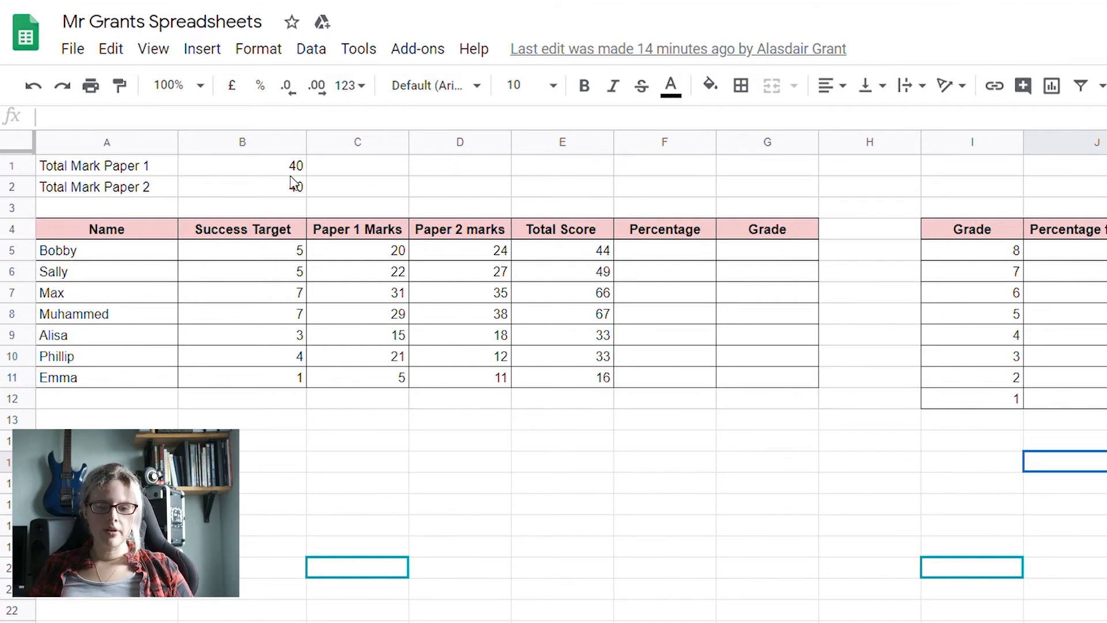
# - Label D1 "Total Marks" and add the two paper totals in E1 with the formula =B1+B2
pyautogui.click(457, 168)
pyautogui.write('T')
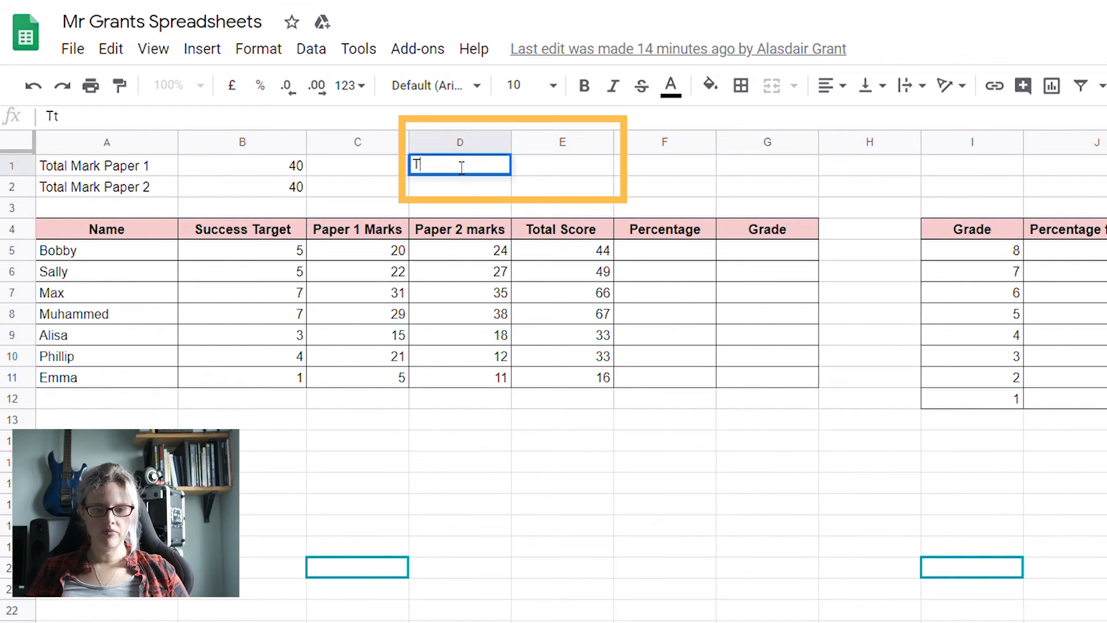
pyautogui.write('otal Marks')
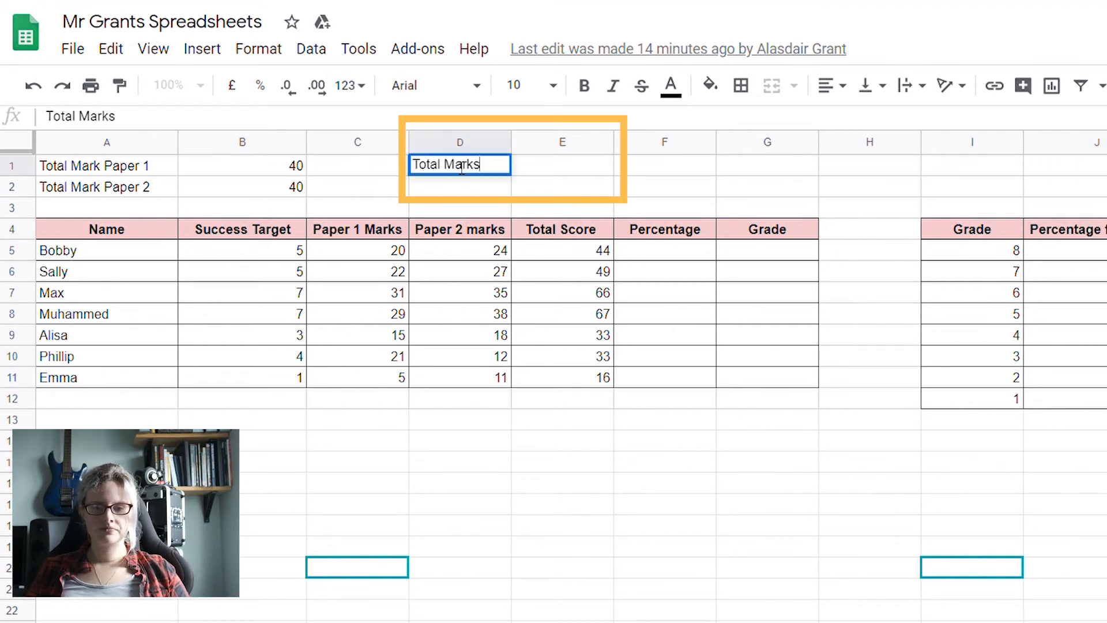
pyautogui.press('Tab')
pyautogui.write('=')
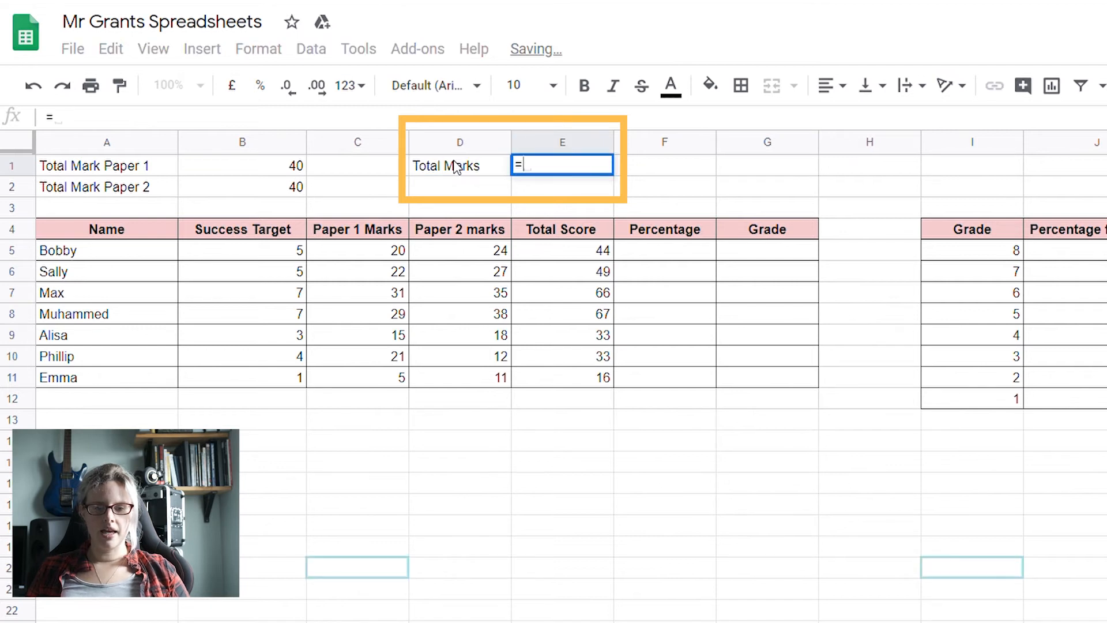
pyautogui.click(252, 166)
pyautogui.write('+')
pyautogui.click(261, 187)
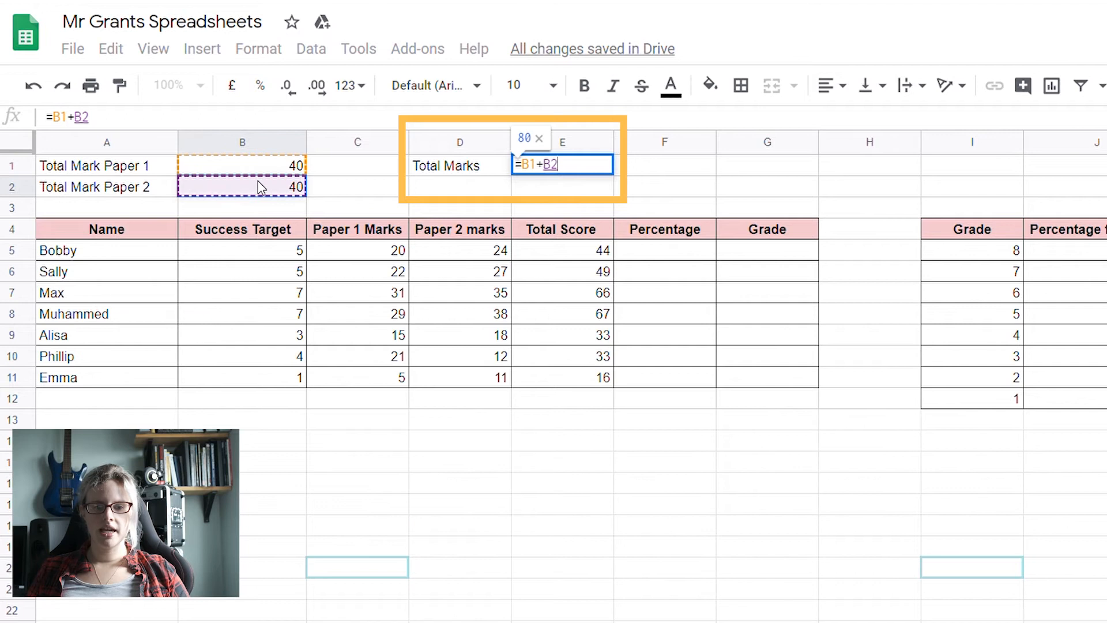
pyautogui.press('Return')
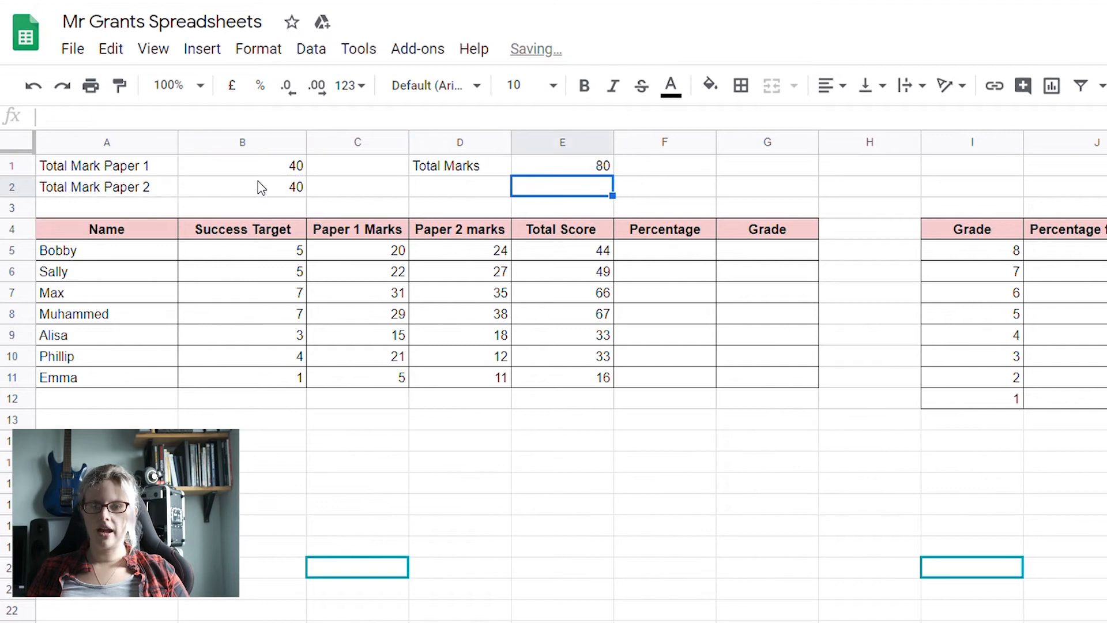
# - Calculate the first student's percentage in F5 with the formula =E5/E1*100
pyautogui.click(666, 257)
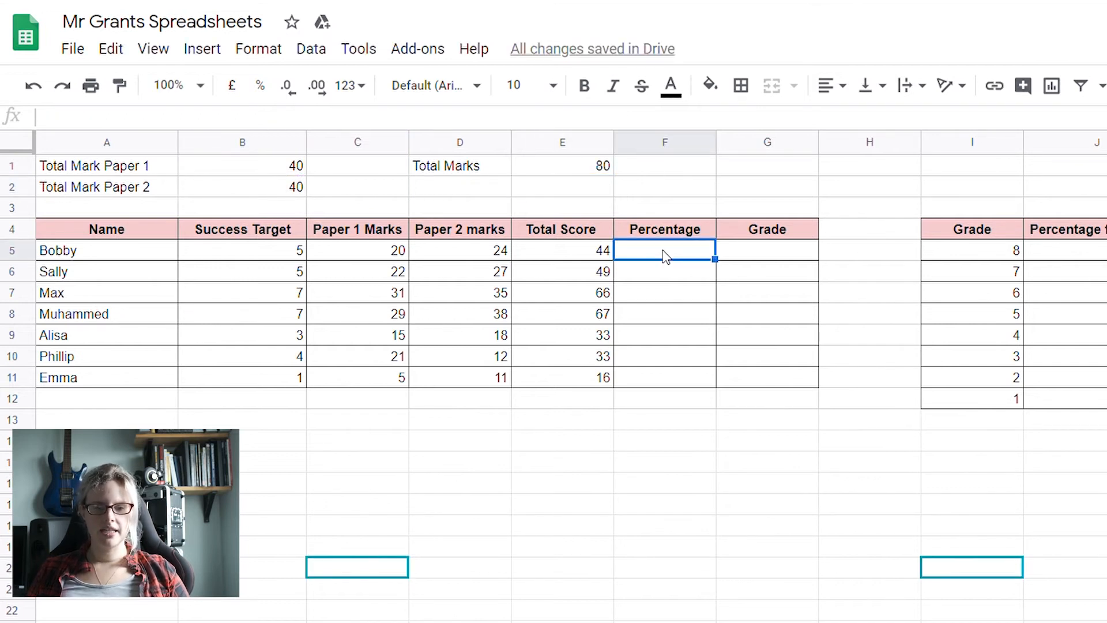
pyautogui.write('=')
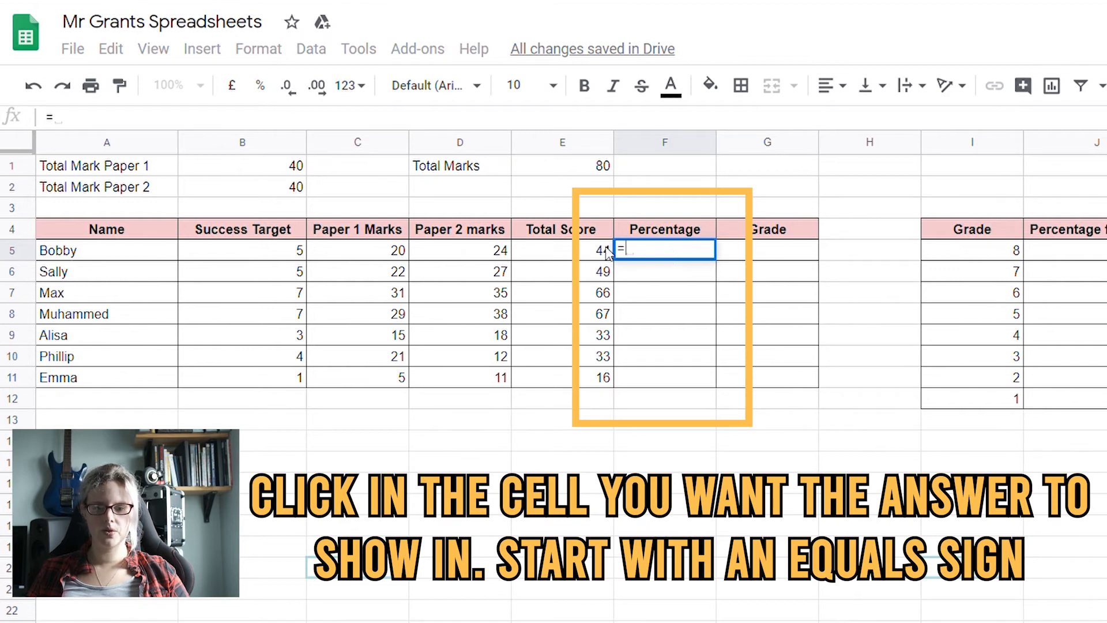
pyautogui.click(581, 257)
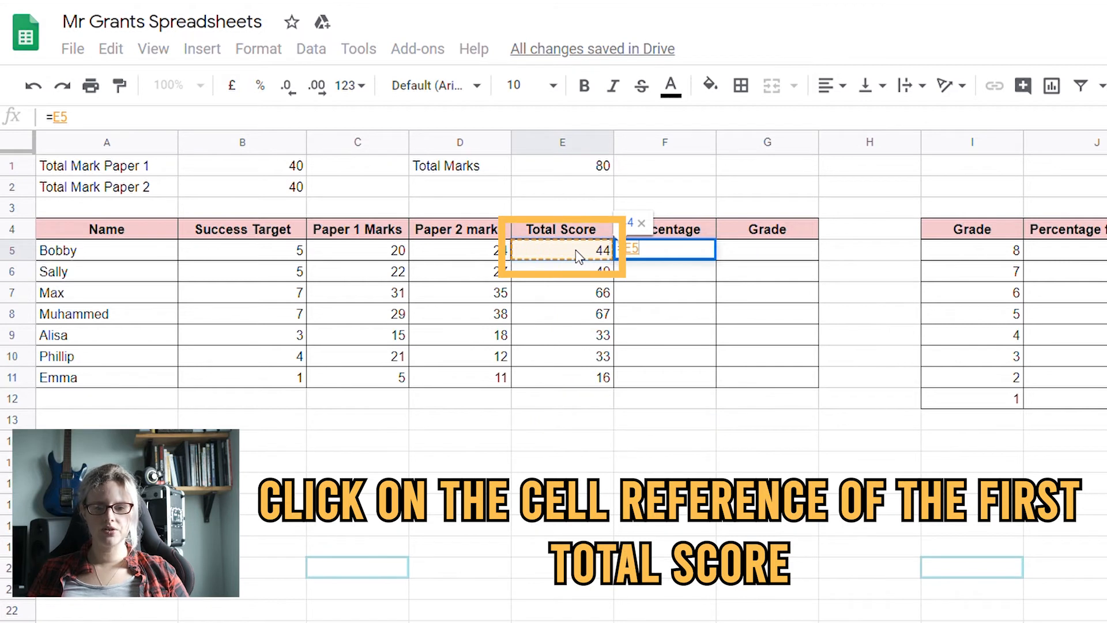
pyautogui.write('/')
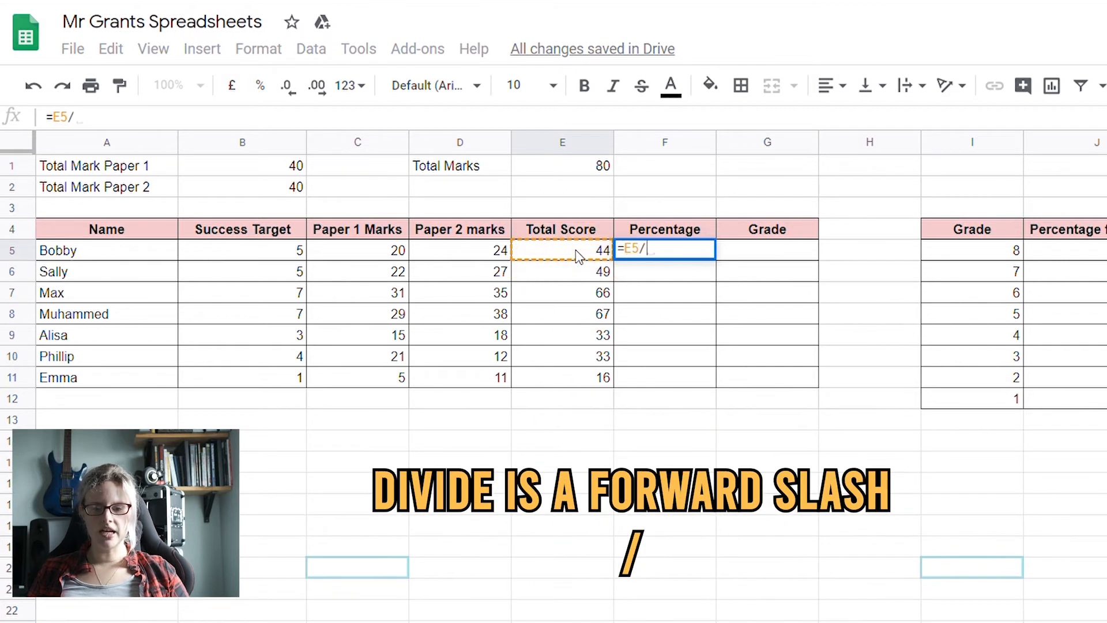
pyautogui.click(590, 172)
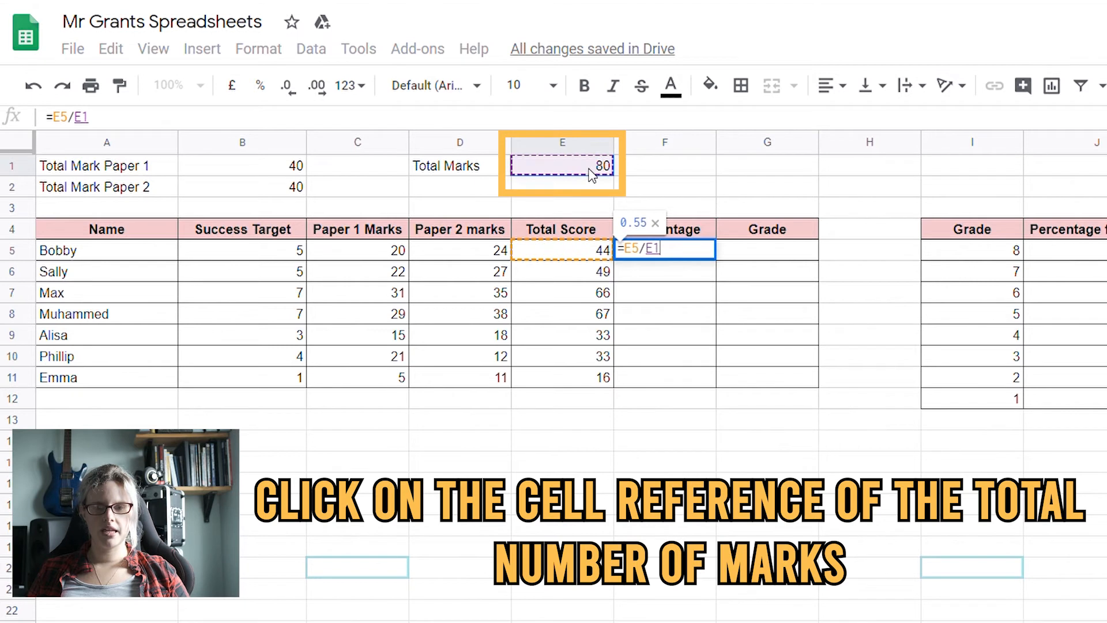
pyautogui.write('*100')
pyautogui.press('Return')
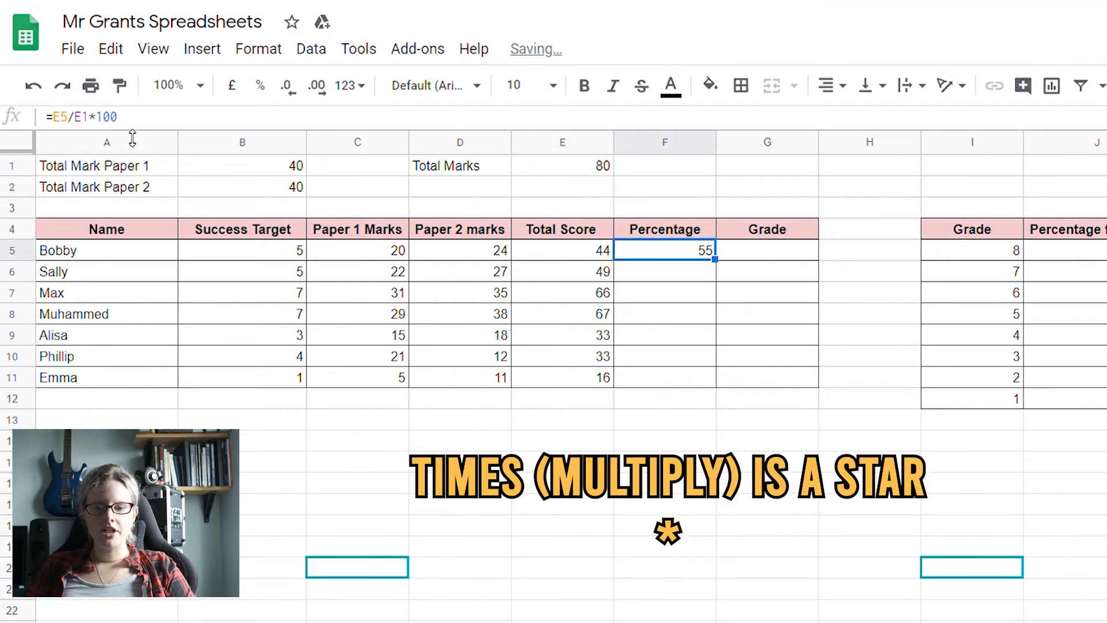
# - Try to copy the percentage formula from F5 down through F11 and inspect the formula in F9
pyautogui.moveTo(715, 259); pyautogui.dragTo(724, 403)
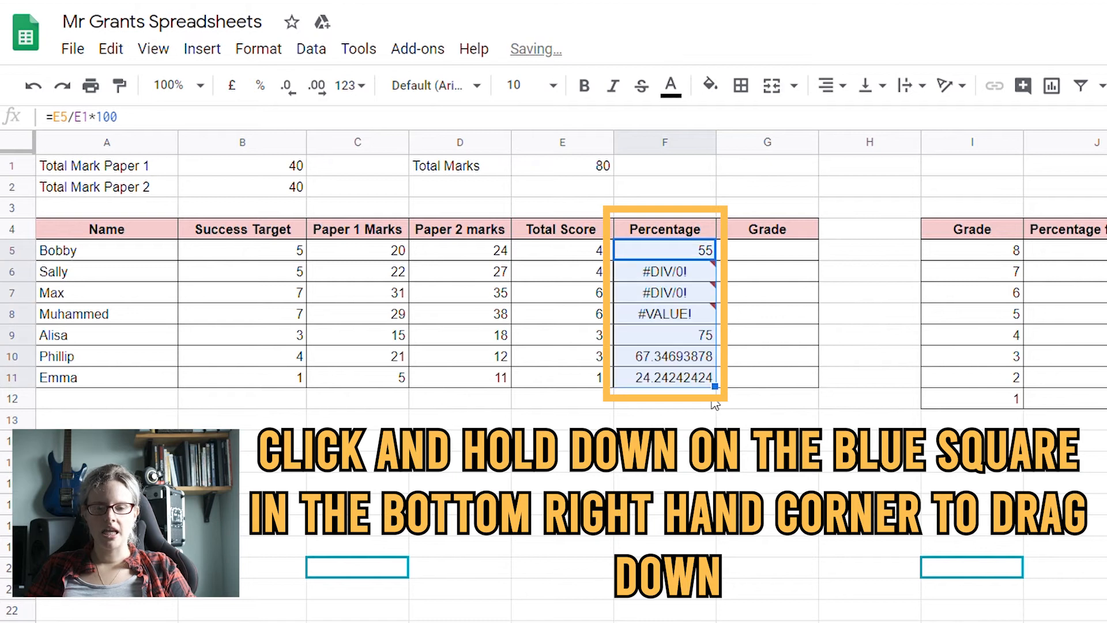
pyautogui.doubleClick(681, 338)
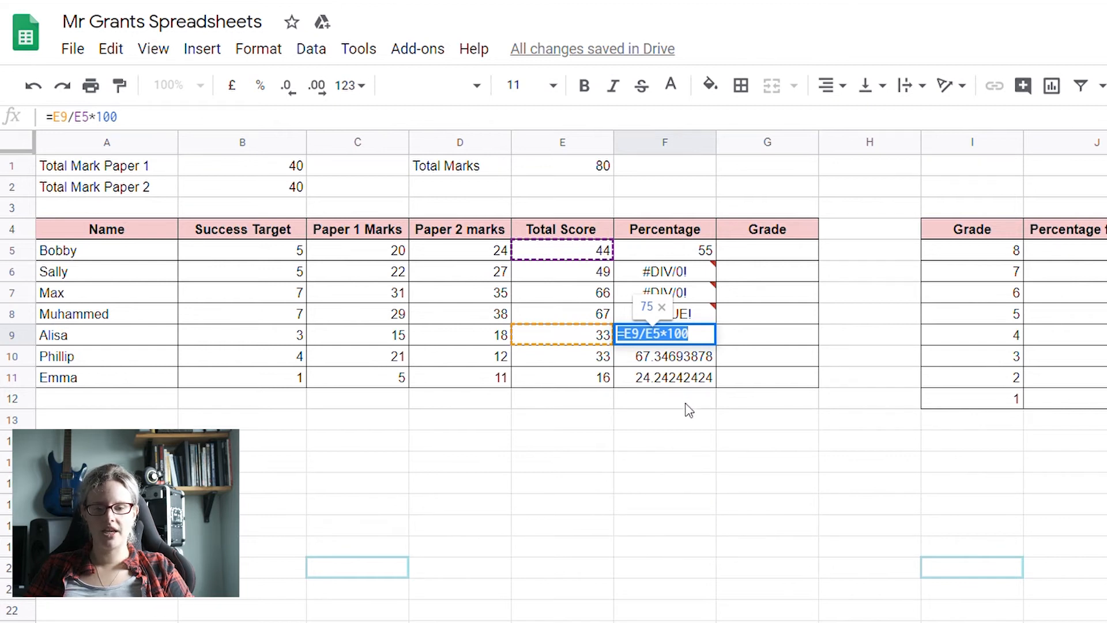
pyautogui.click(694, 449)
# - Clear the copied percentage formulas from F6:F11
pyautogui.moveTo(672, 273)
pyautogui.moveTo(673, 275); pyautogui.dragTo(674, 388)
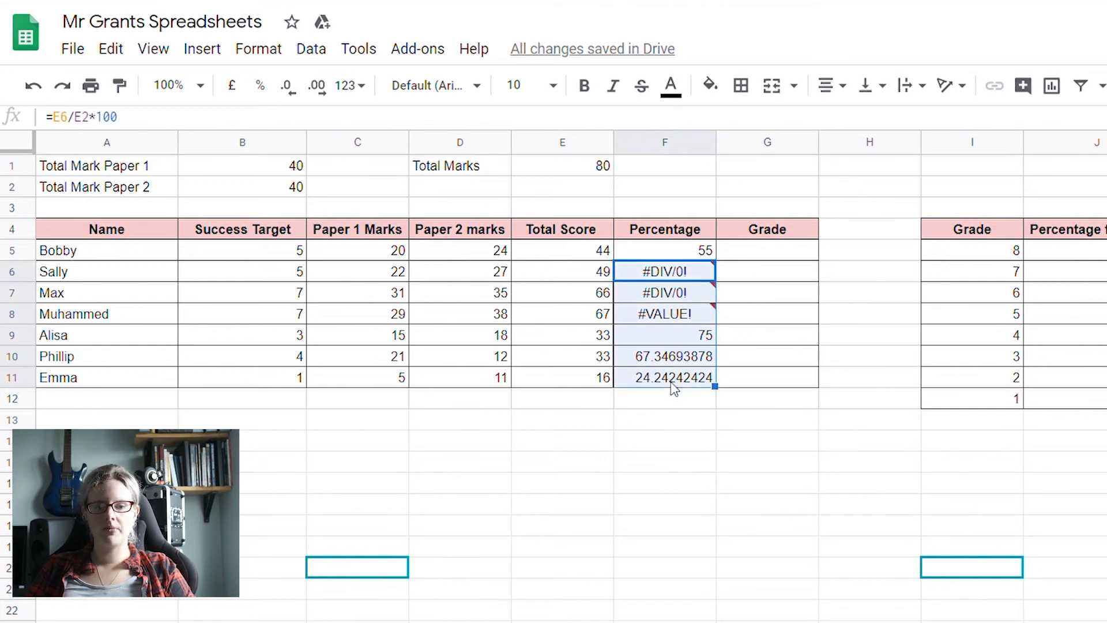
pyautogui.press('Delete')
# - Make the total marks reference absolute in the F5 percentage formula so it reads =E5/$E$1*100
pyautogui.click(667, 255)
pyautogui.click(142, 118)
pyautogui.press('Left')
pyautogui.press('Left')
pyautogui.press('Left')
pyautogui.press('Left')
pyautogui.press('Left')
pyautogui.press('Left')
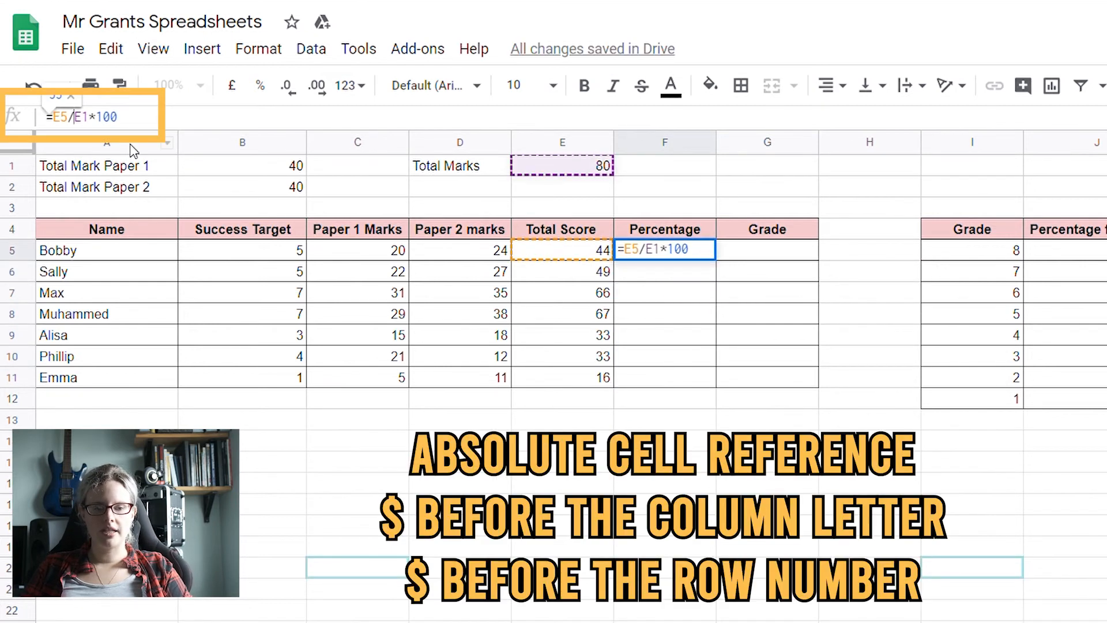
pyautogui.write('$')
pyautogui.press('Right')
pyautogui.write('$')
pyautogui.press('Return')
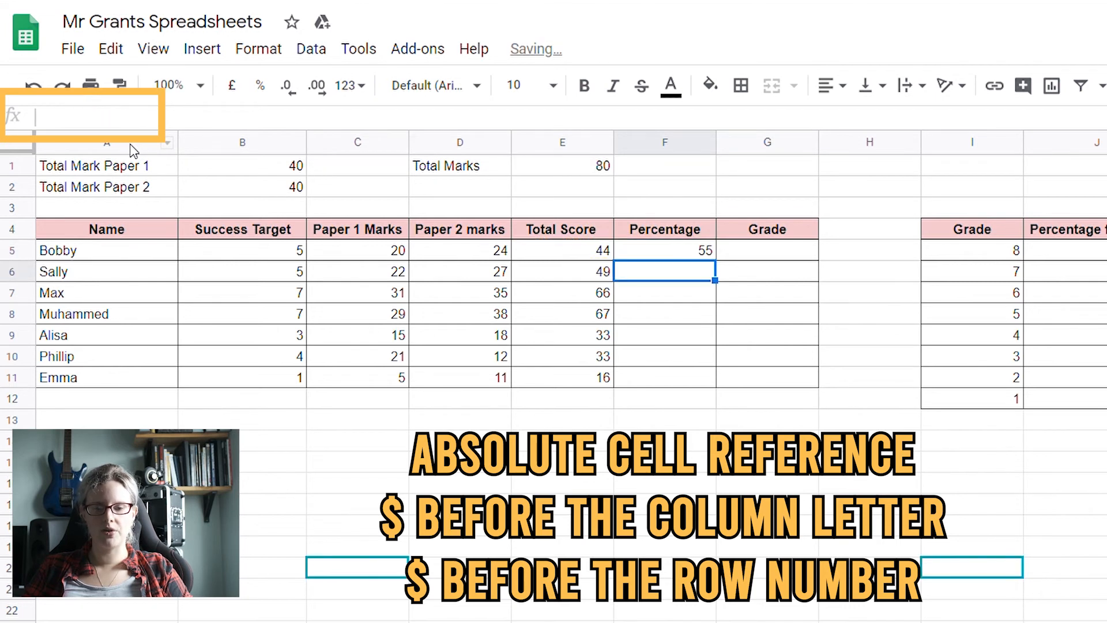
# - Copy the percentage formula from F5 down through F11
pyautogui.click(666, 255)
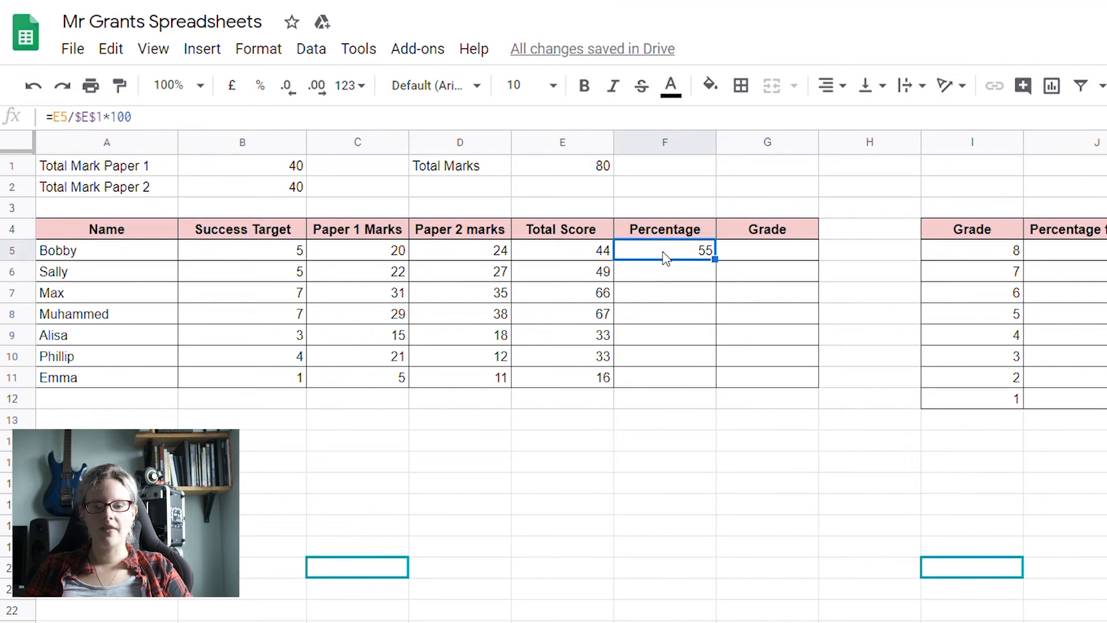
pyautogui.moveTo(715, 259); pyautogui.dragTo(712, 388)
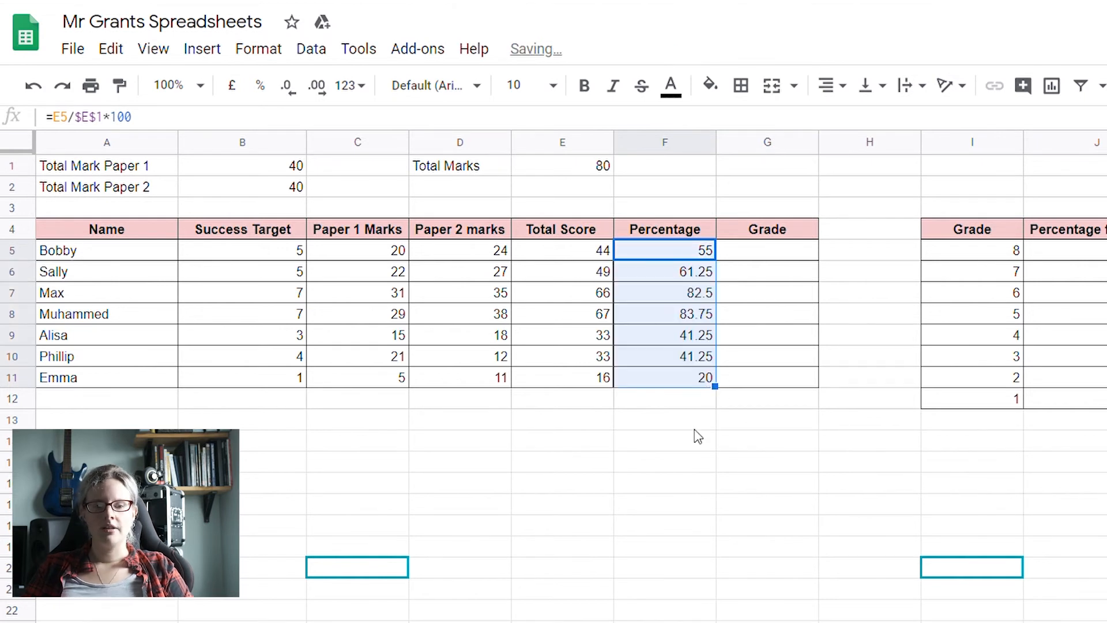
pyautogui.click(563, 424)
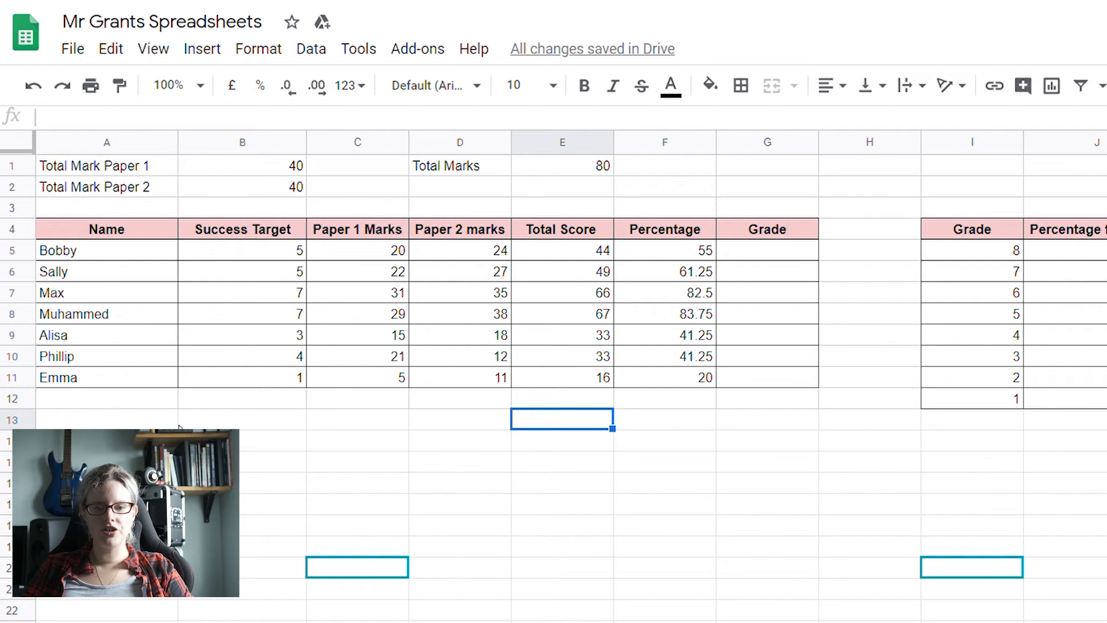
# - Label B13 "Averages" and calculate the Paper 1 average in C13 with the formula =AVERAGE(C5:C11)
pyautogui.click(206, 427)
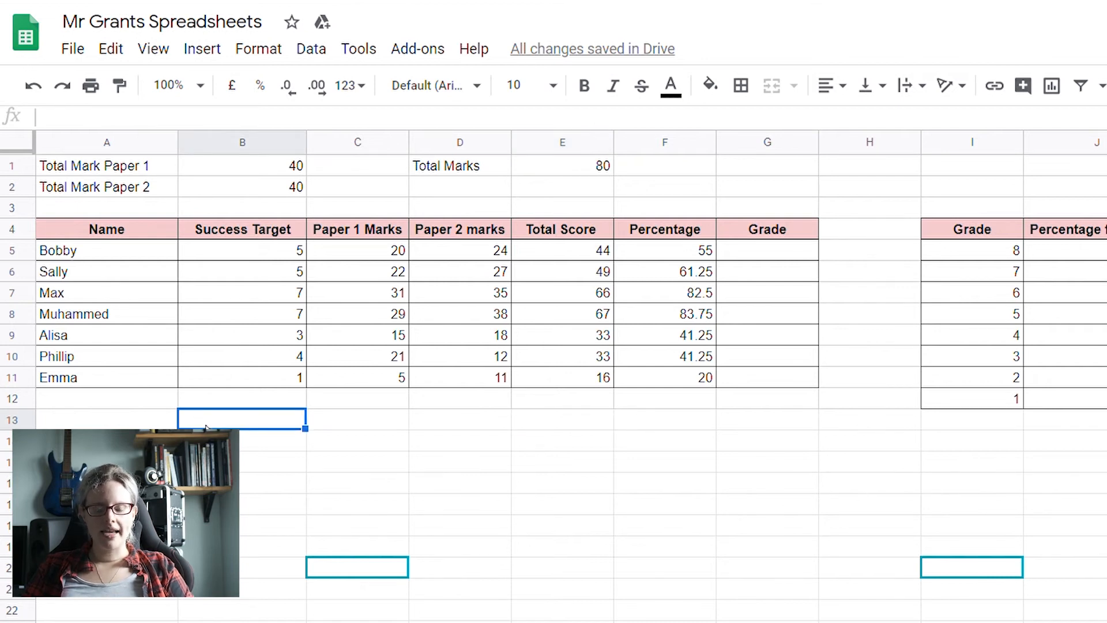
pyautogui.write('Aver')
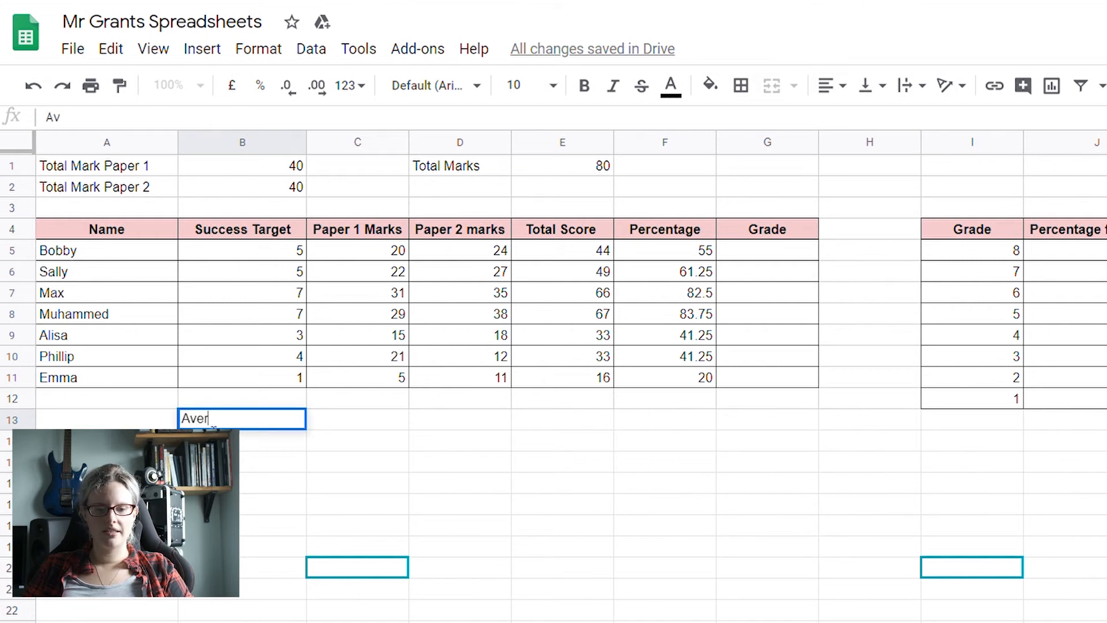
pyautogui.write('age')
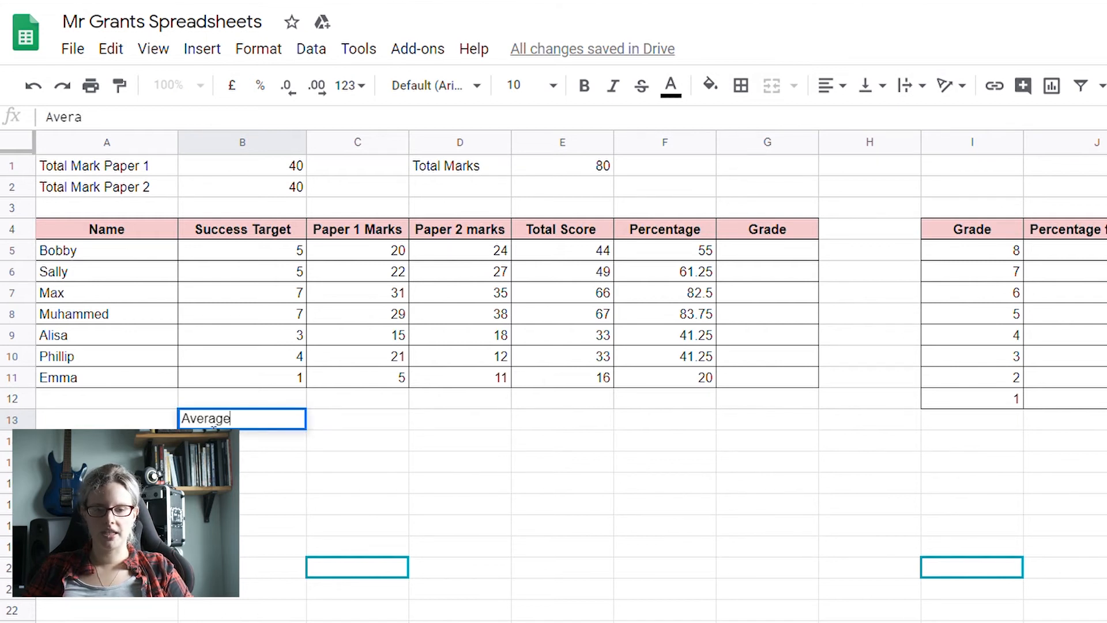
pyautogui.write('s')
pyautogui.press('Tab')
pyautogui.write('=')
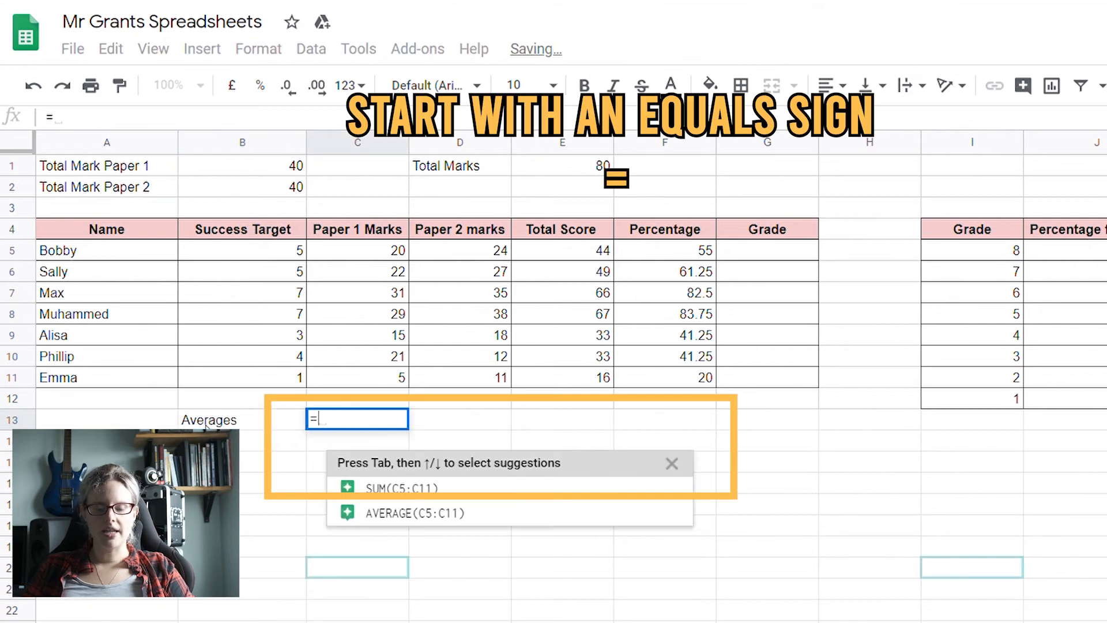
pyautogui.write('AVERAGE(')
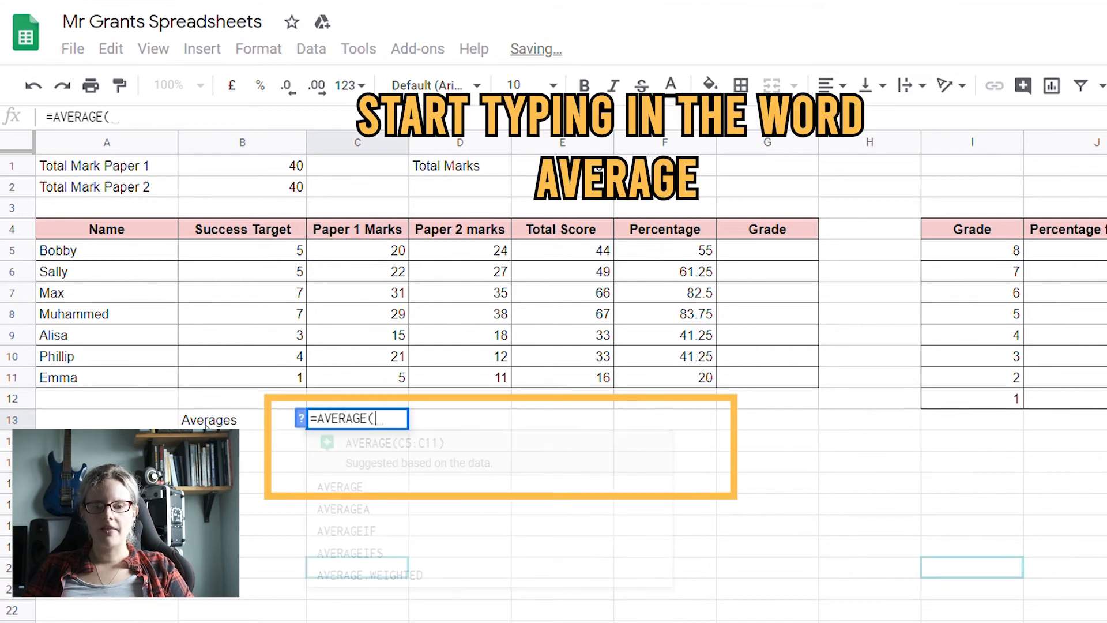
pyautogui.moveTo(356, 252); pyautogui.dragTo(359, 374)
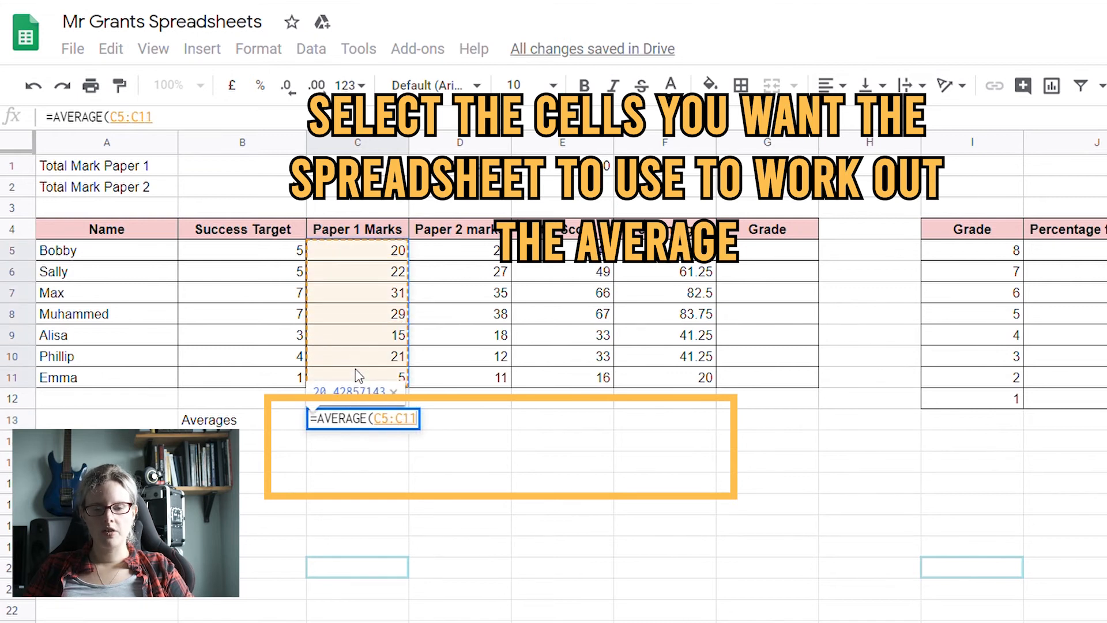
pyautogui.write(')')
pyautogui.press('Return')
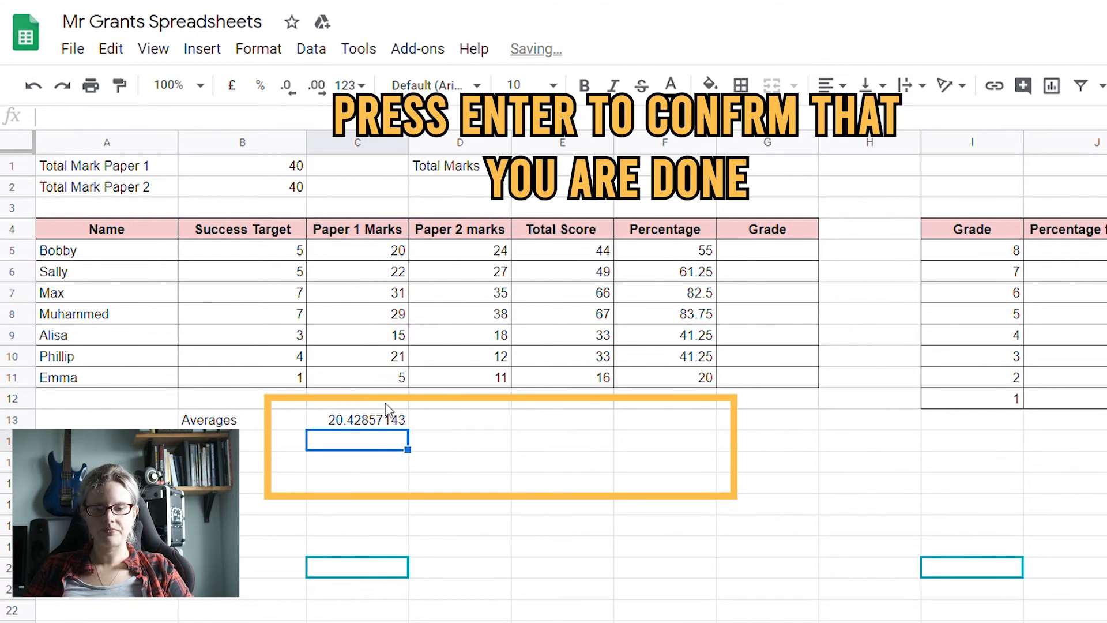
# - Copy the average formula from C13 across through G13 and inspect the formula in G13
pyautogui.click(387, 418)
pyautogui.moveTo(407, 428); pyautogui.dragTo(738, 437)
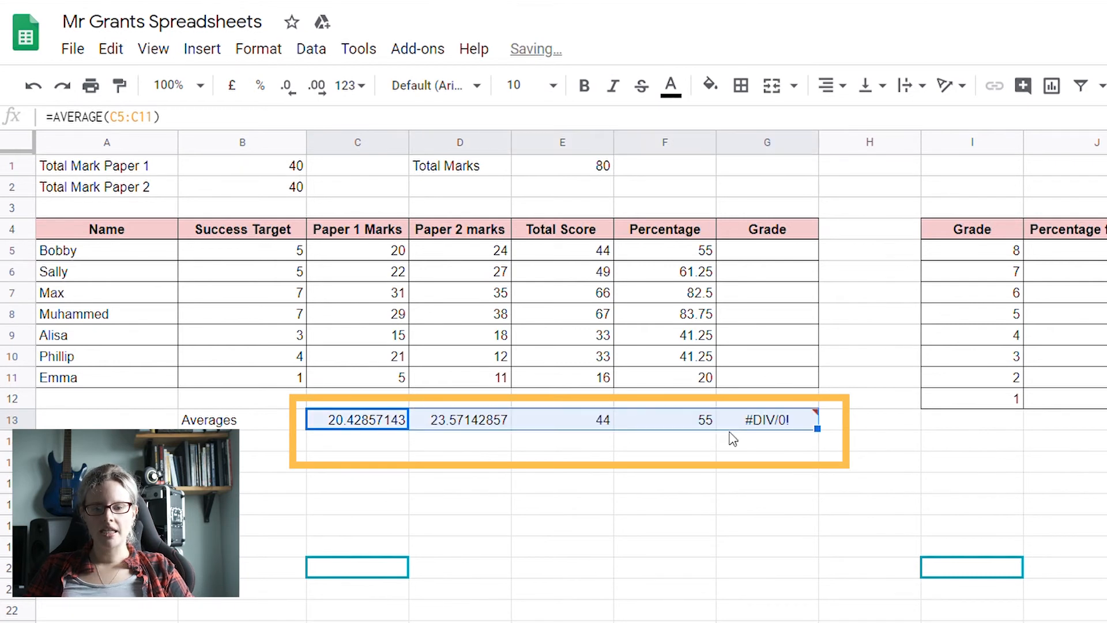
pyautogui.moveTo(726, 428)
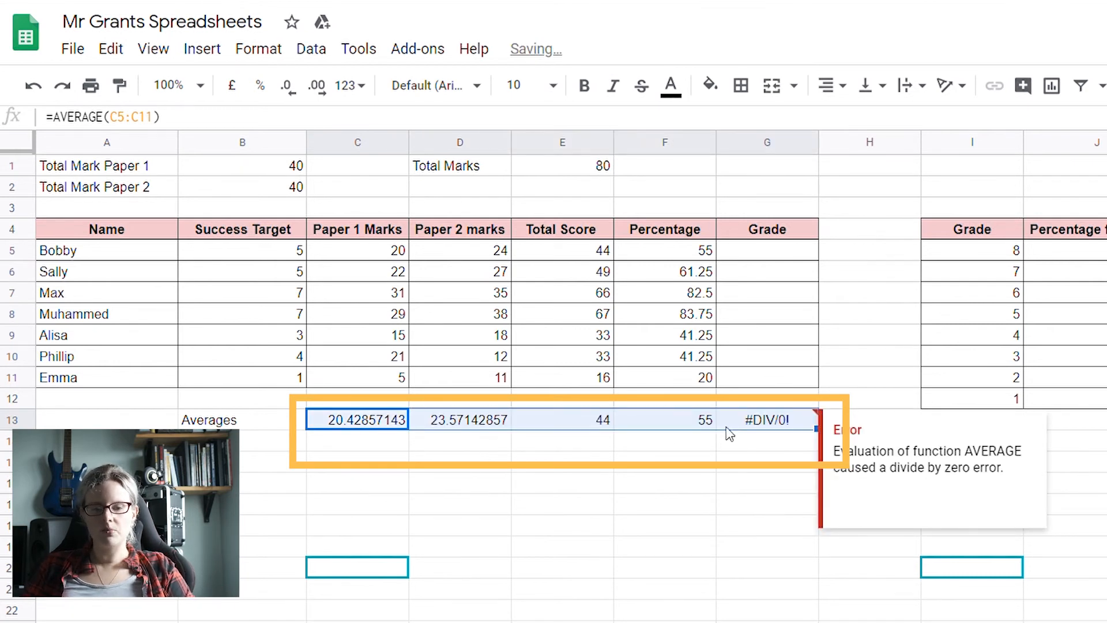
pyautogui.click(731, 440)
pyautogui.click(769, 414)
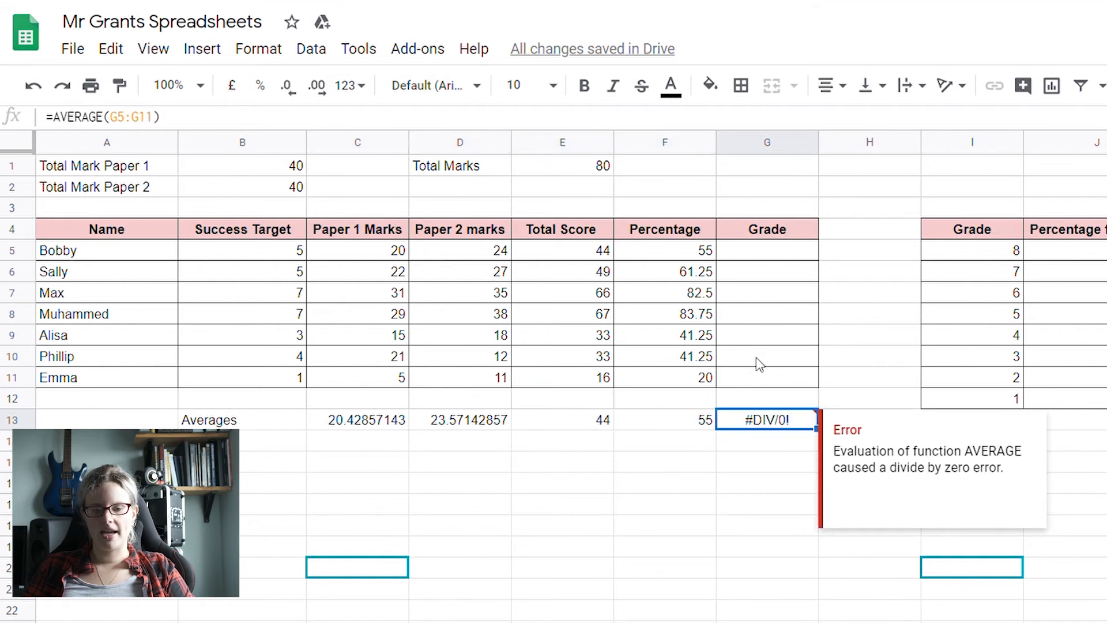
pyautogui.doubleClick(765, 424)
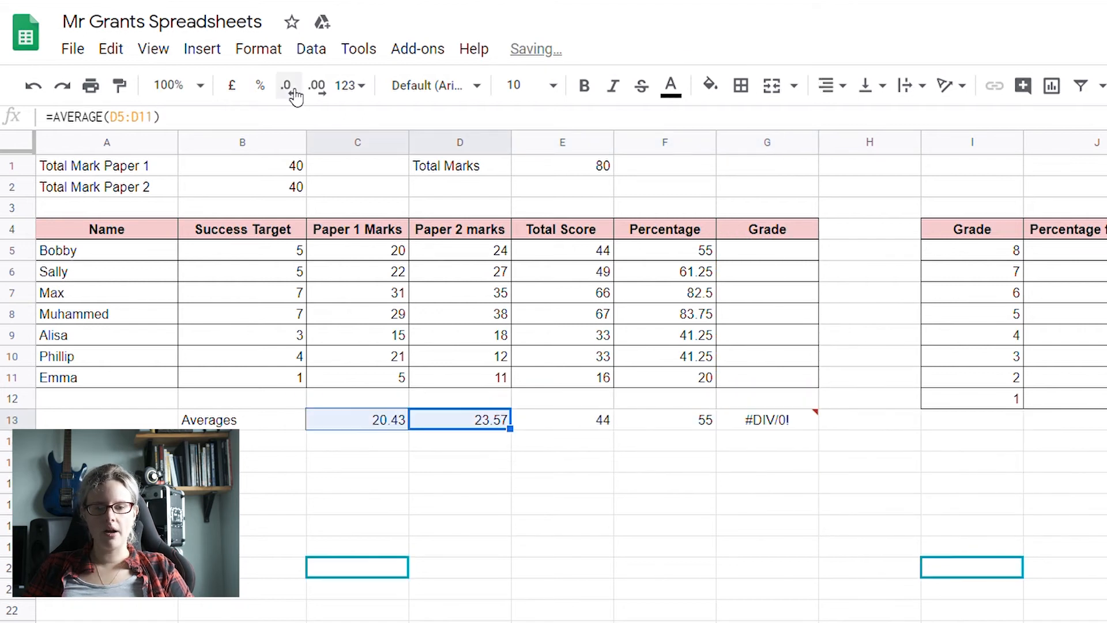
# - Show the Paper 1 and Paper 2 averages in C13:D13 to one decimal place
pyautogui.click(293, 91)
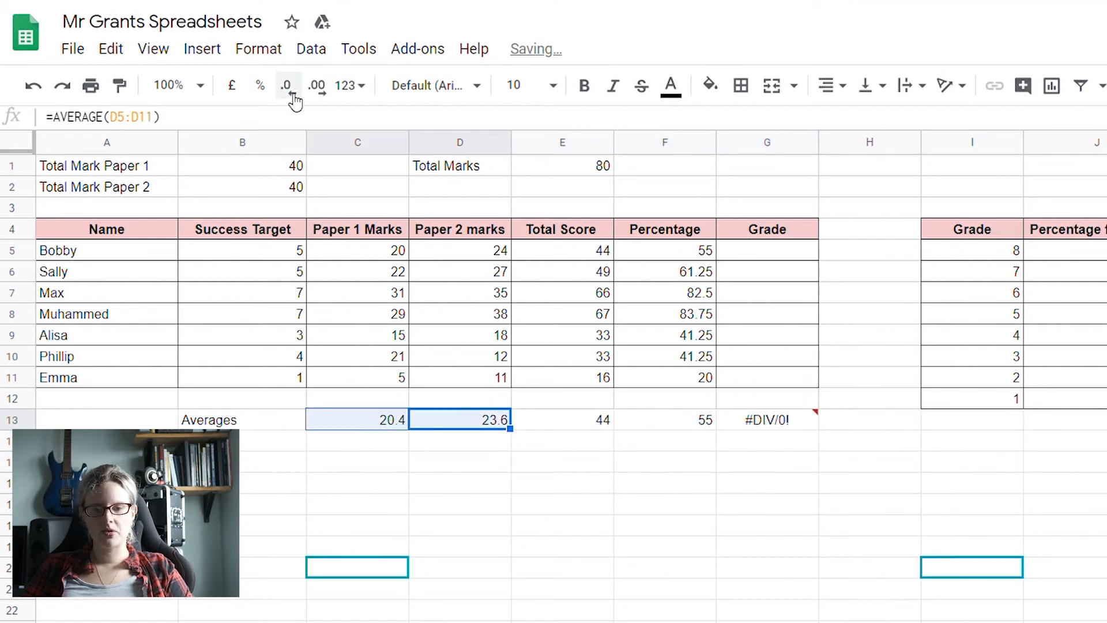
# - Make the Averages label in B13 bold with a light red fill and open the border options for B13:G13
pyautogui.click(257, 426)
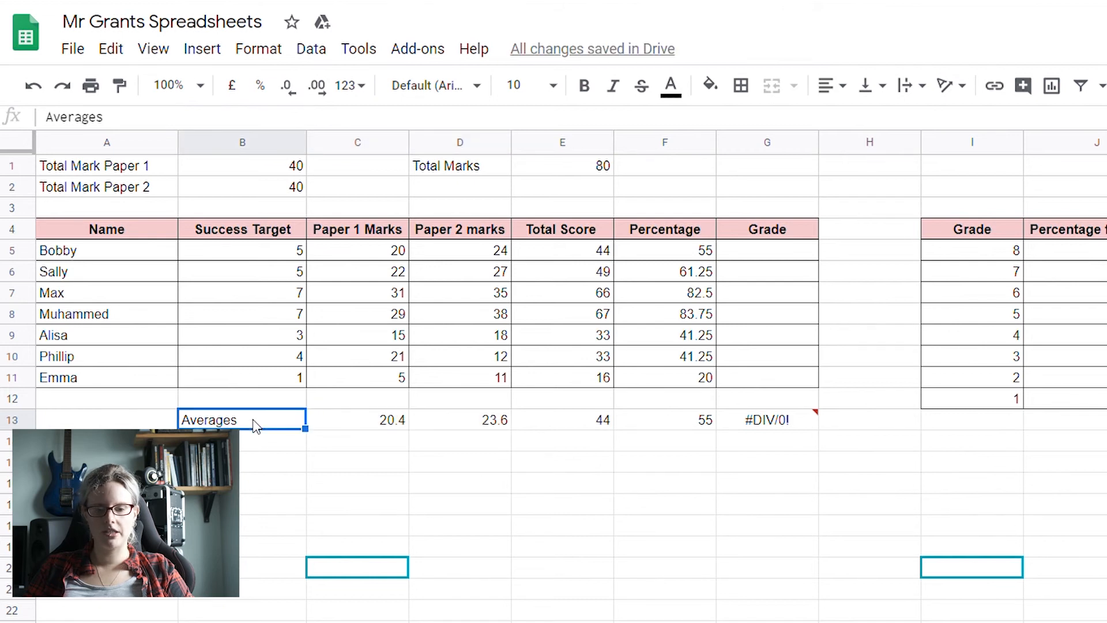
pyautogui.hotkey('ctrl', 'b')
pyautogui.click(714, 92)
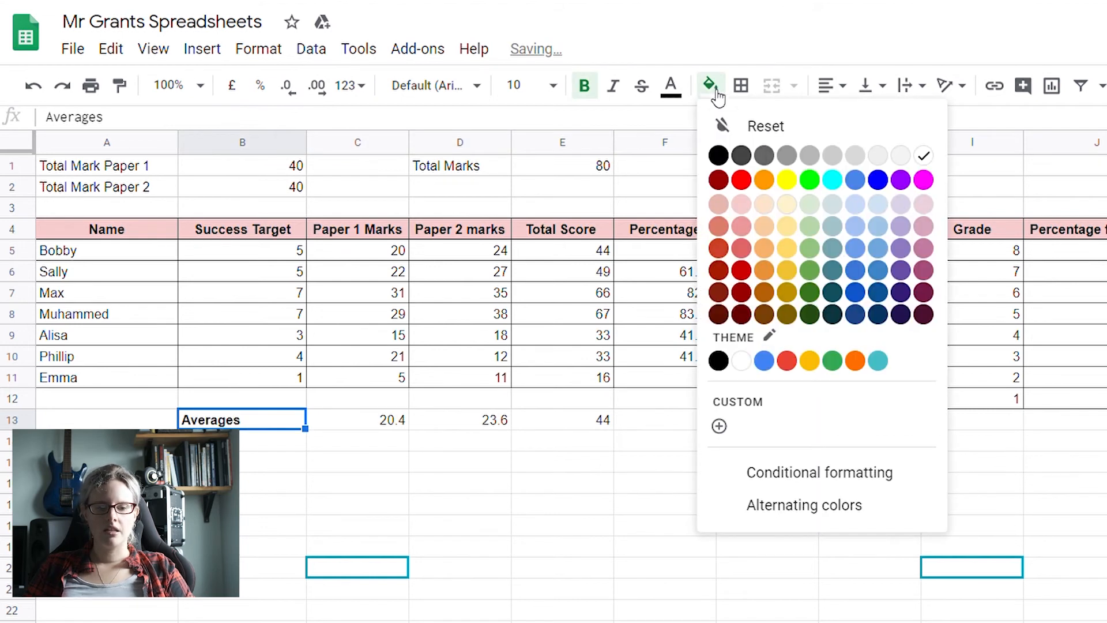
pyautogui.click(751, 211)
pyautogui.moveTo(761, 421); pyautogui.dragTo(302, 430)
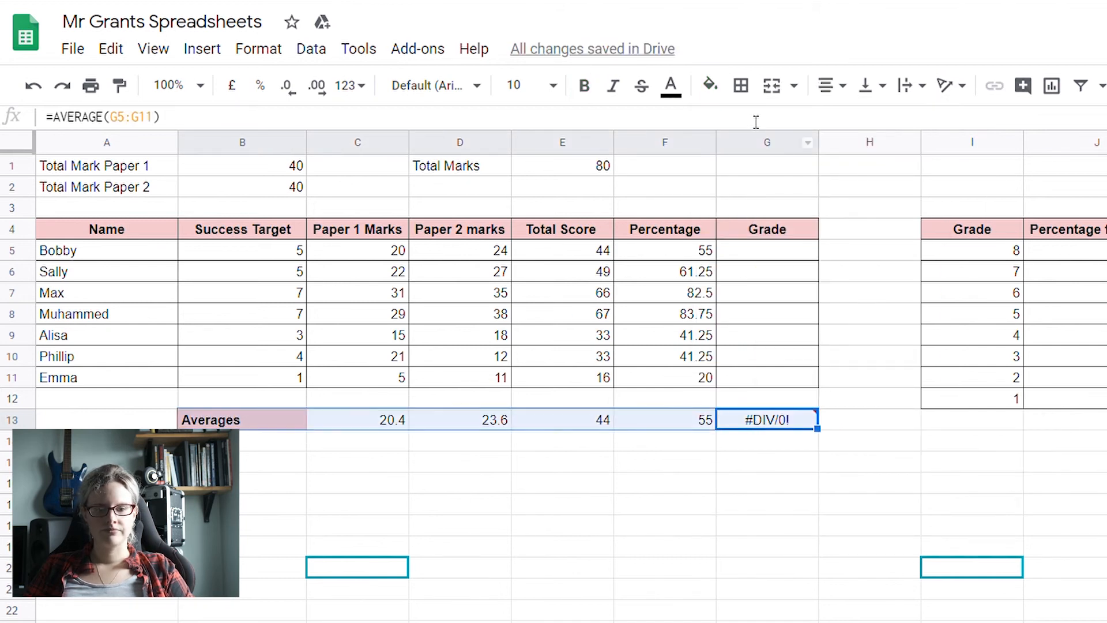
pyautogui.click(741, 85)
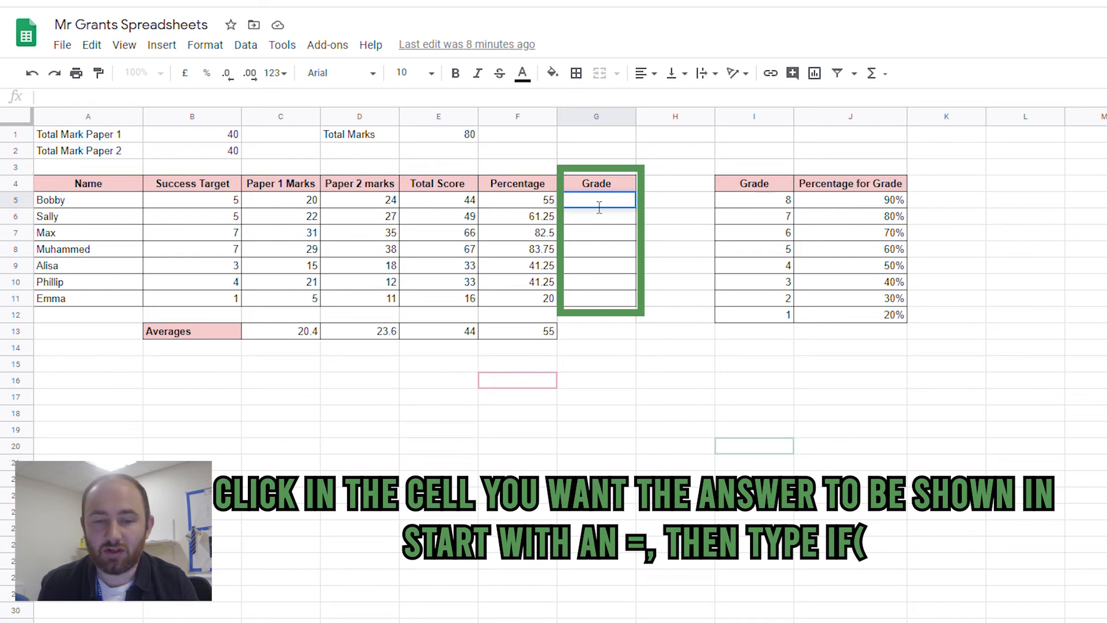
# - Start an IF formula in G5 that tests whether the first student's percentage meets the condition f5>=90
pyautogui.write('=')
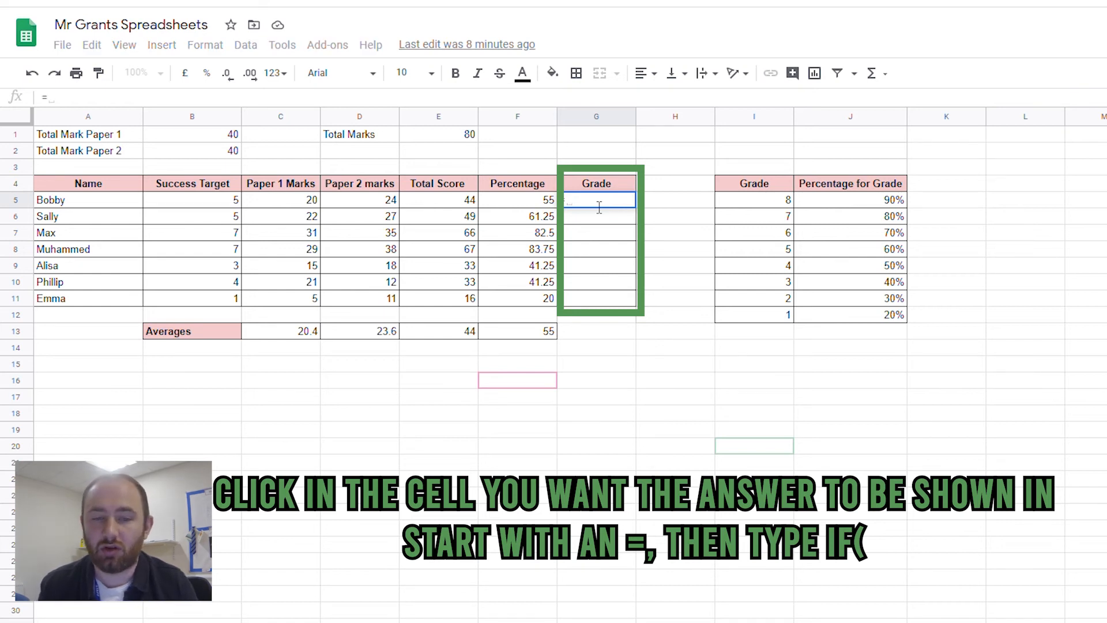
pyautogui.write('if')
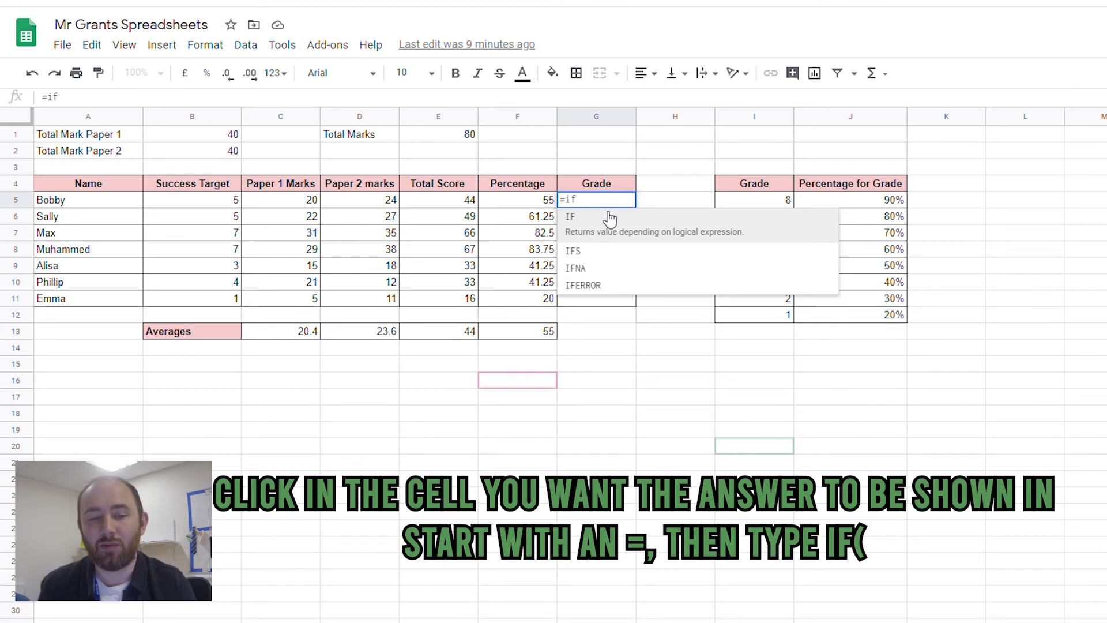
pyautogui.click(629, 236)
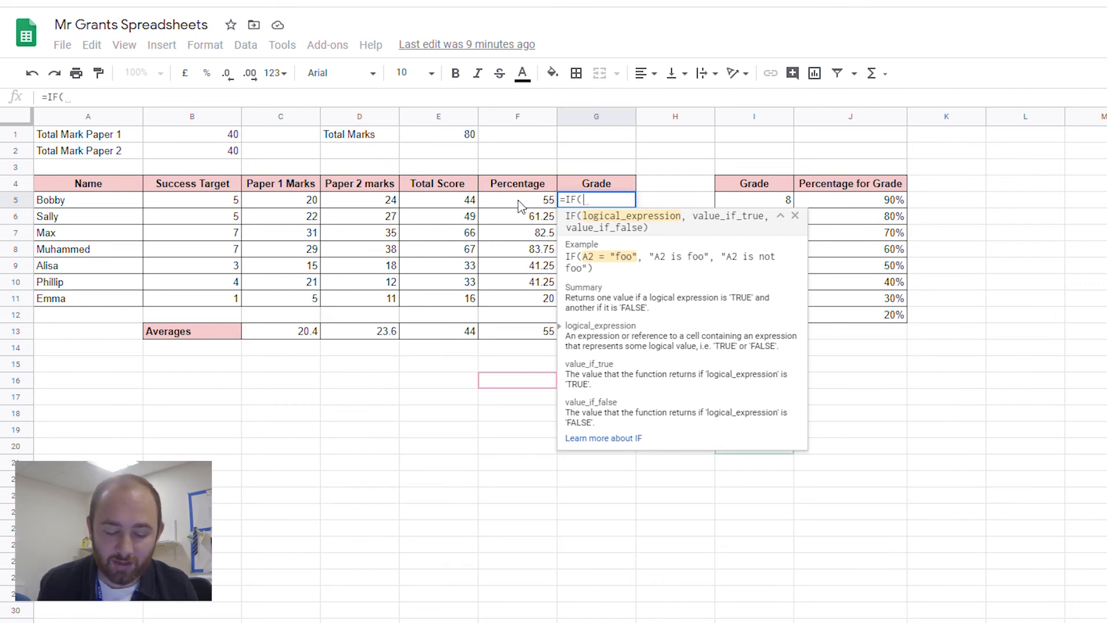
pyautogui.write('f5')
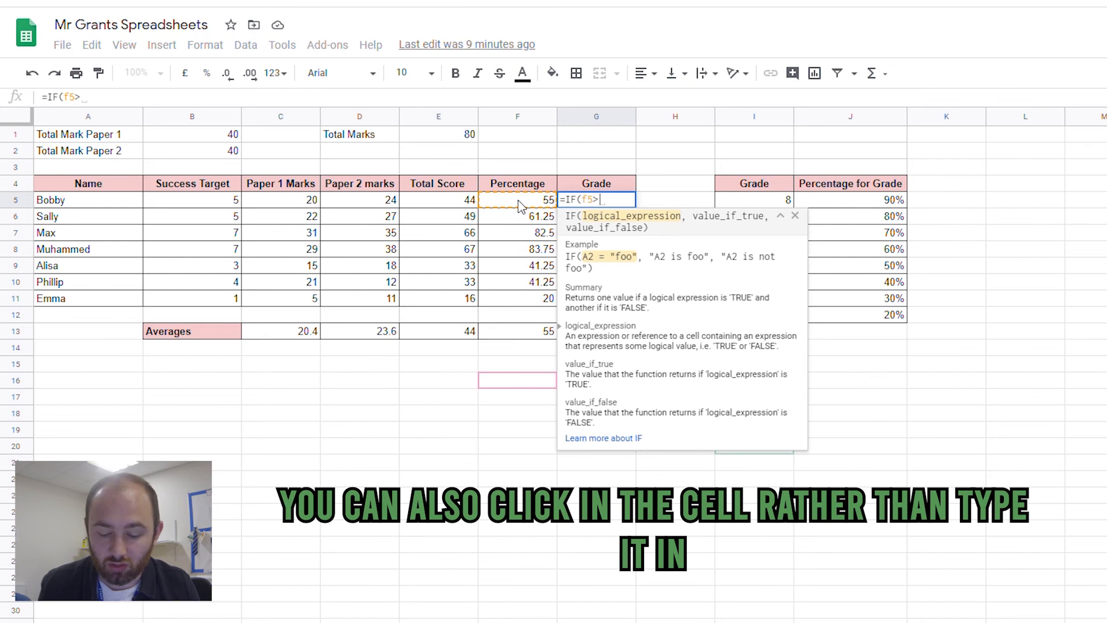
pyautogui.write('>=')
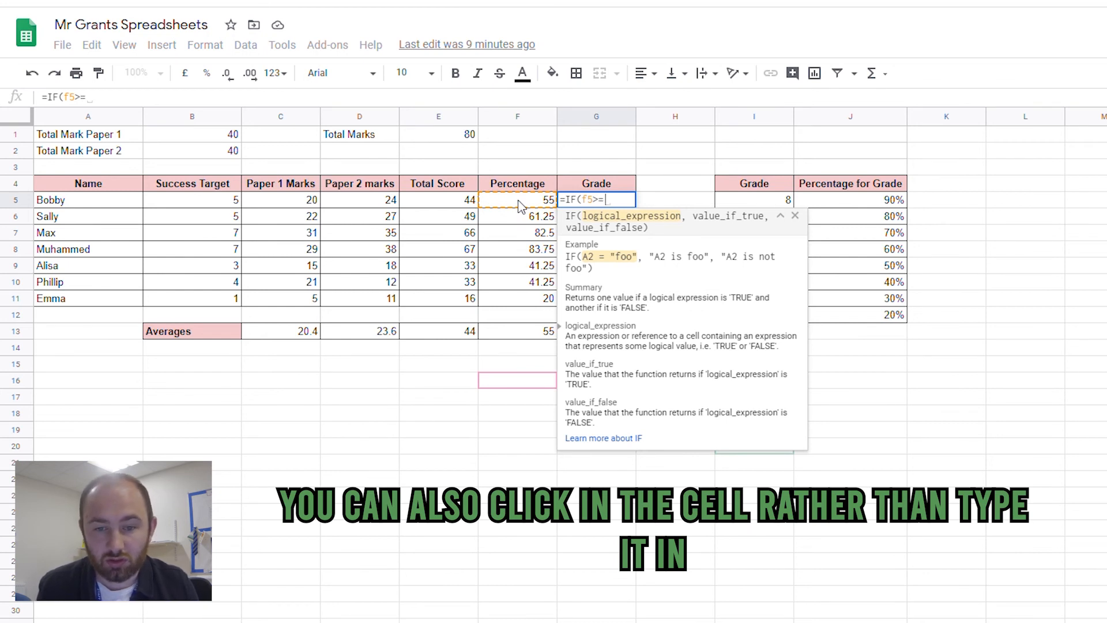
pyautogui.write('90')
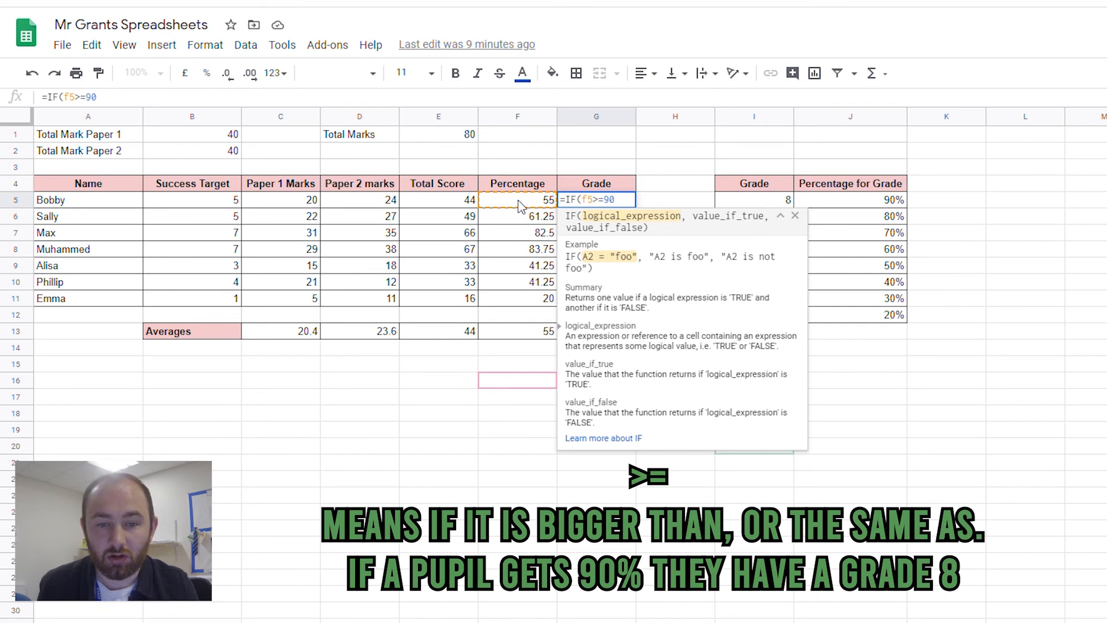
# - Add "Grade 8" as the value the IF formula in G5 returns when the condition is true
pyautogui.write(',')
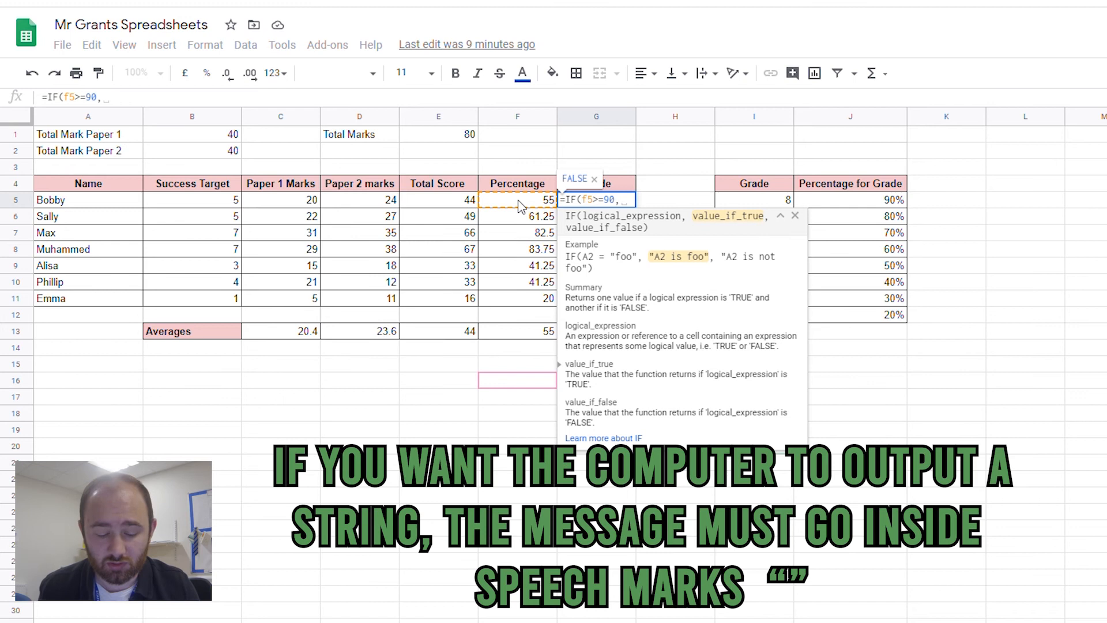
pyautogui.write('"Grade ')
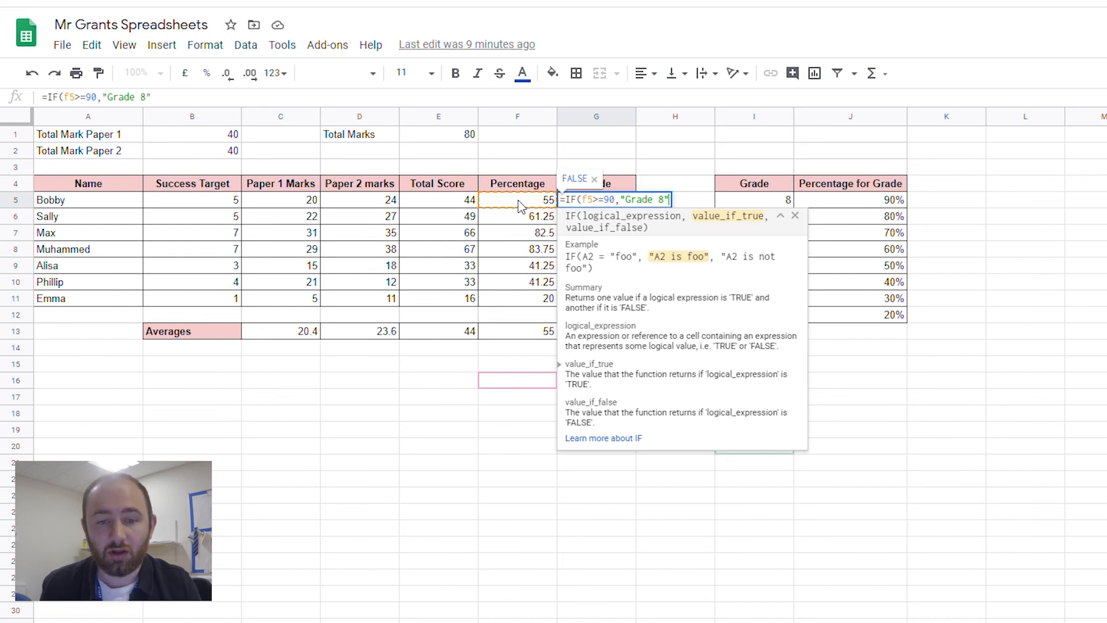
pyautogui.write('8"')
pyautogui.scroll(-1, 521, 205)
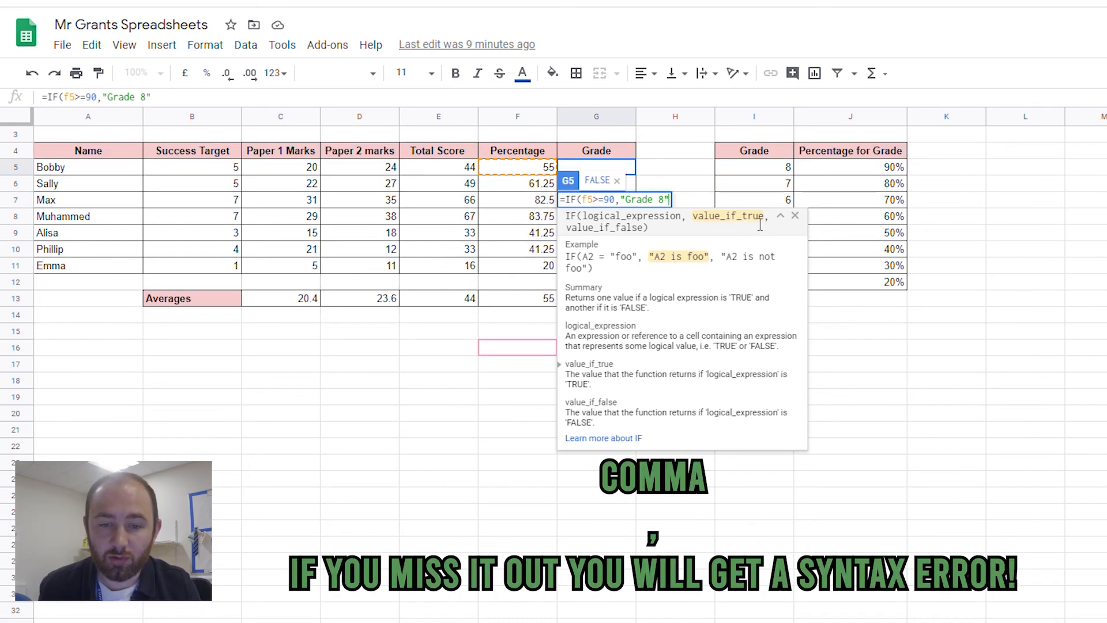
# - Complete the G5 formula with "Not a grade 8" as the false result and copy it down through G11
pyautogui.write(',')
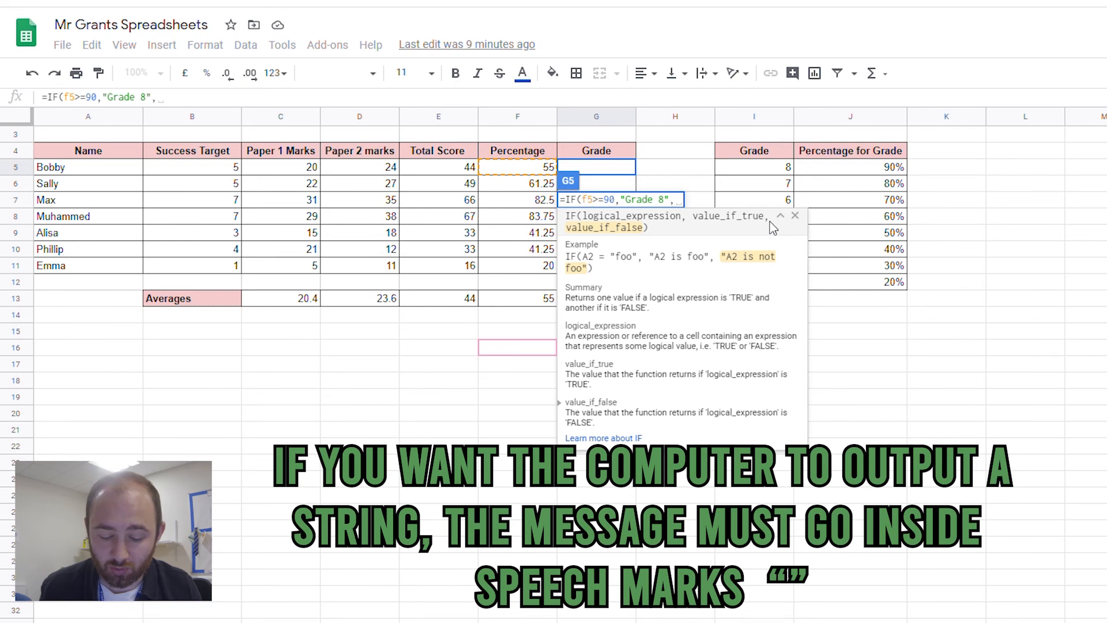
pyautogui.press('BackSpace')
pyautogui.write('"')
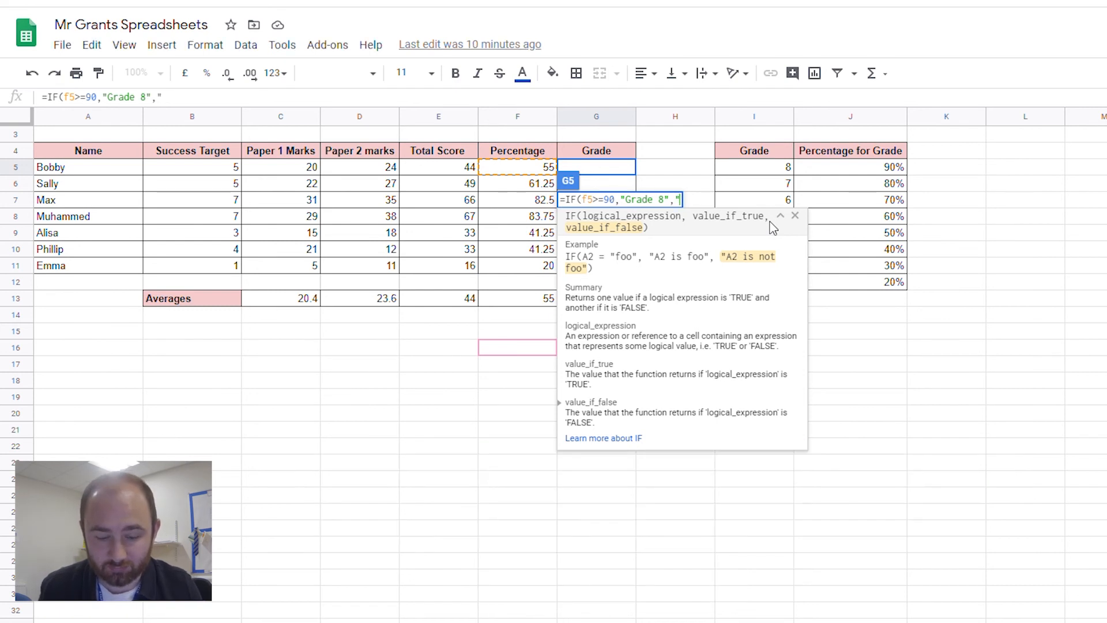
pyautogui.write('Not ')
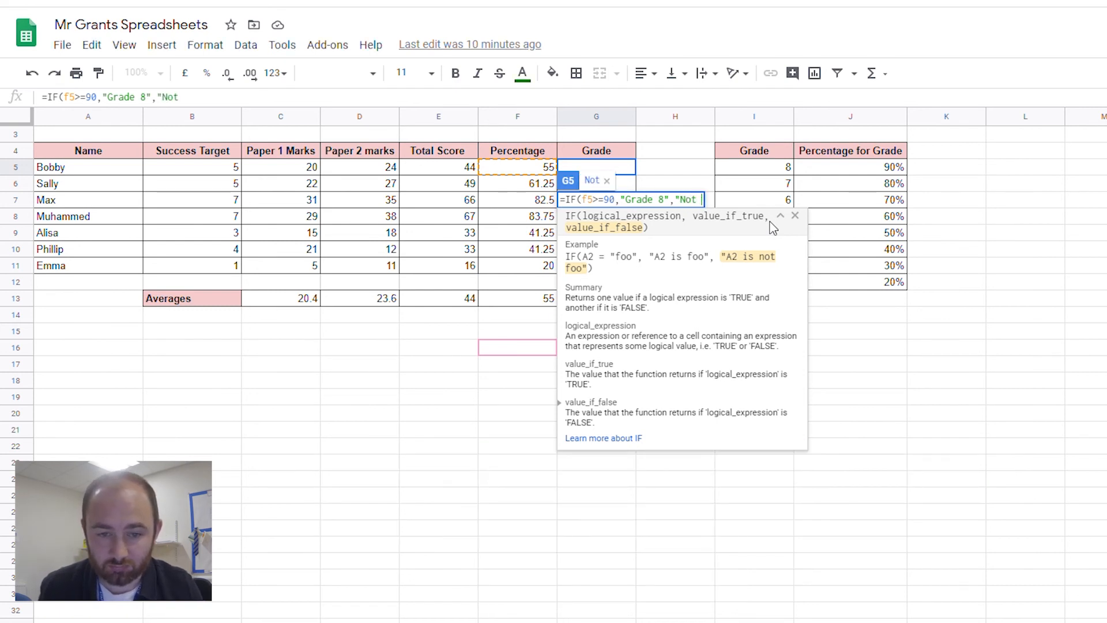
pyautogui.write('a grade 8')
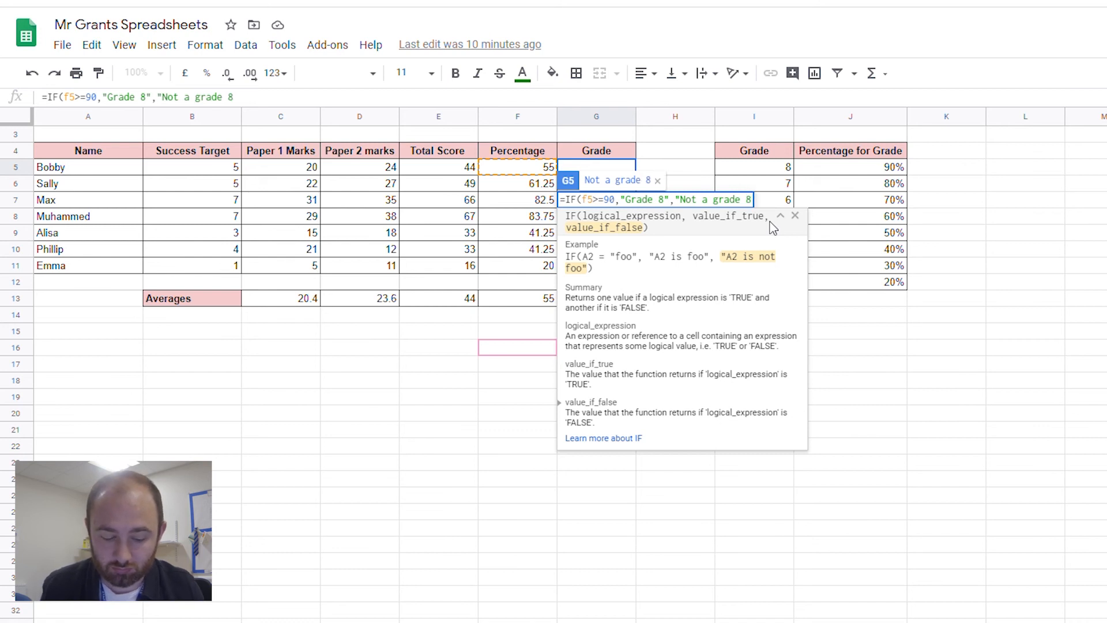
pyautogui.write('"')
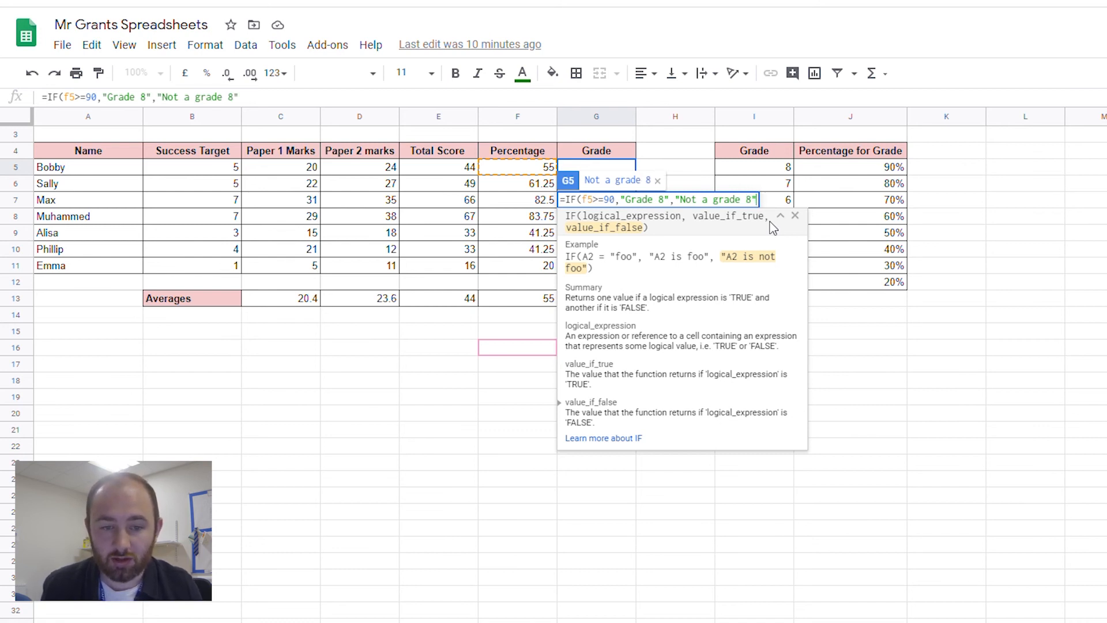
pyautogui.press('Return')
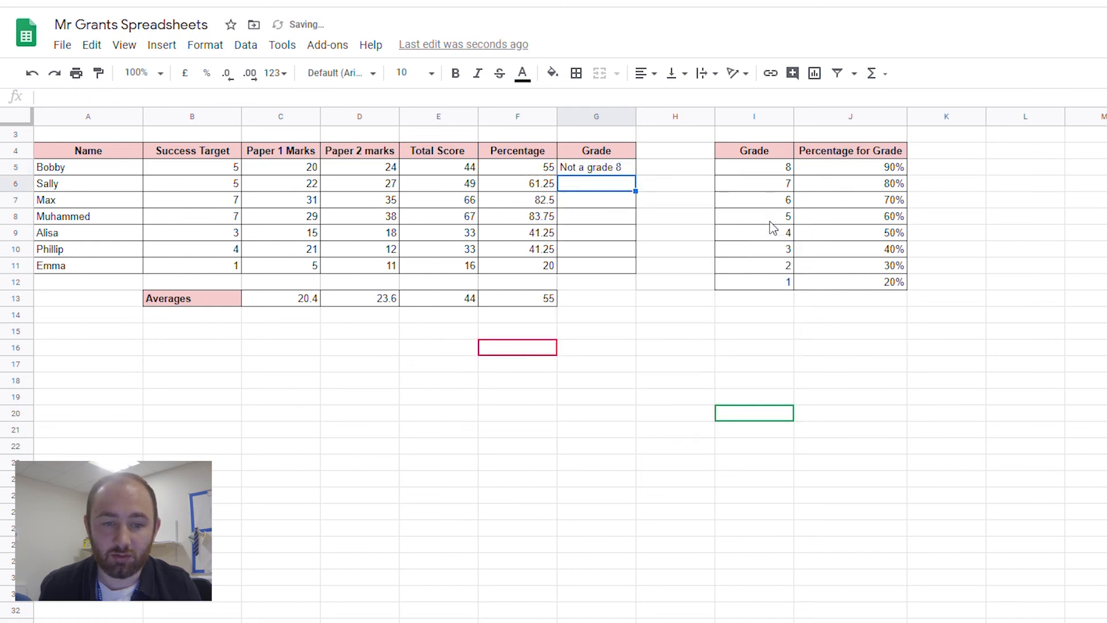
pyautogui.click(622, 175)
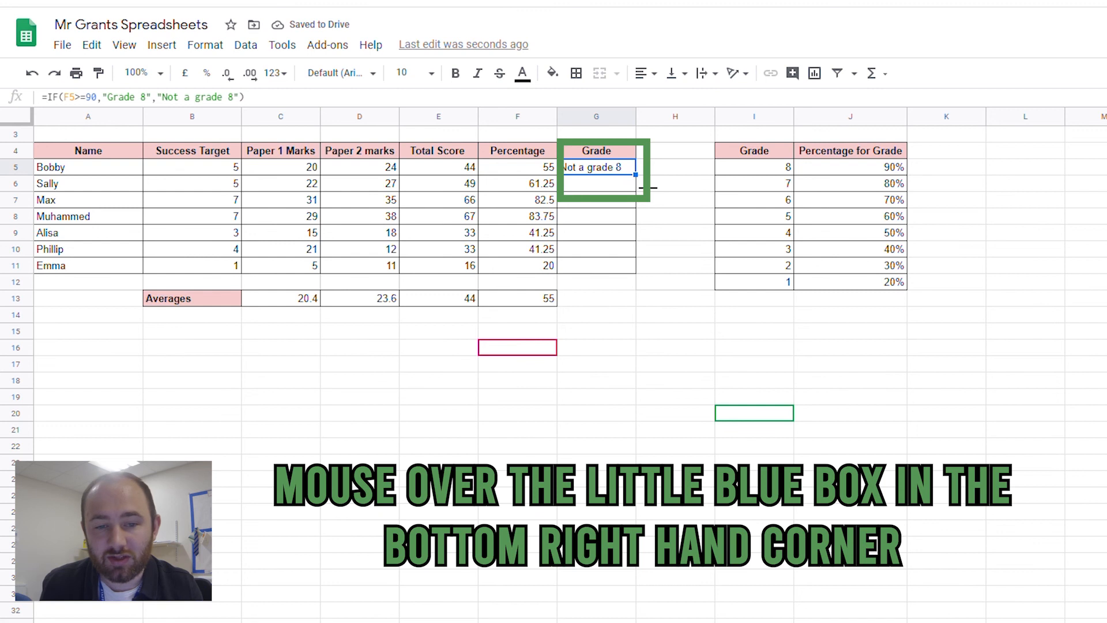
pyautogui.moveTo(647, 187); pyautogui.dragTo(644, 276)
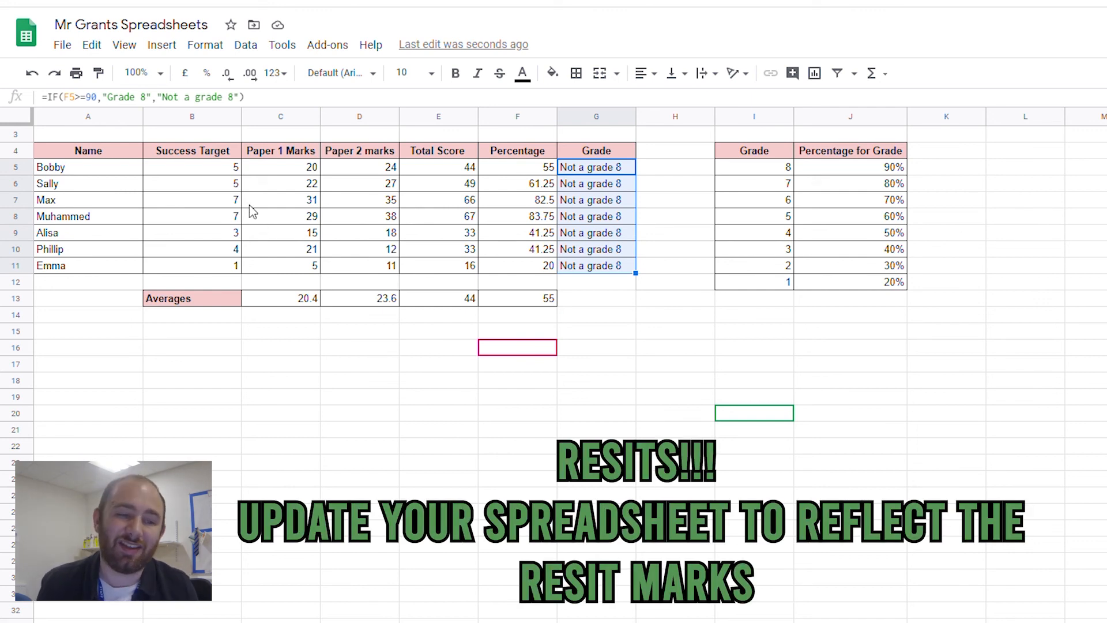
# - Update the Paper 1 marks with resit results, entering 38 in C7 and 37 in C8
pyautogui.click(301, 206)
pyautogui.write('3')
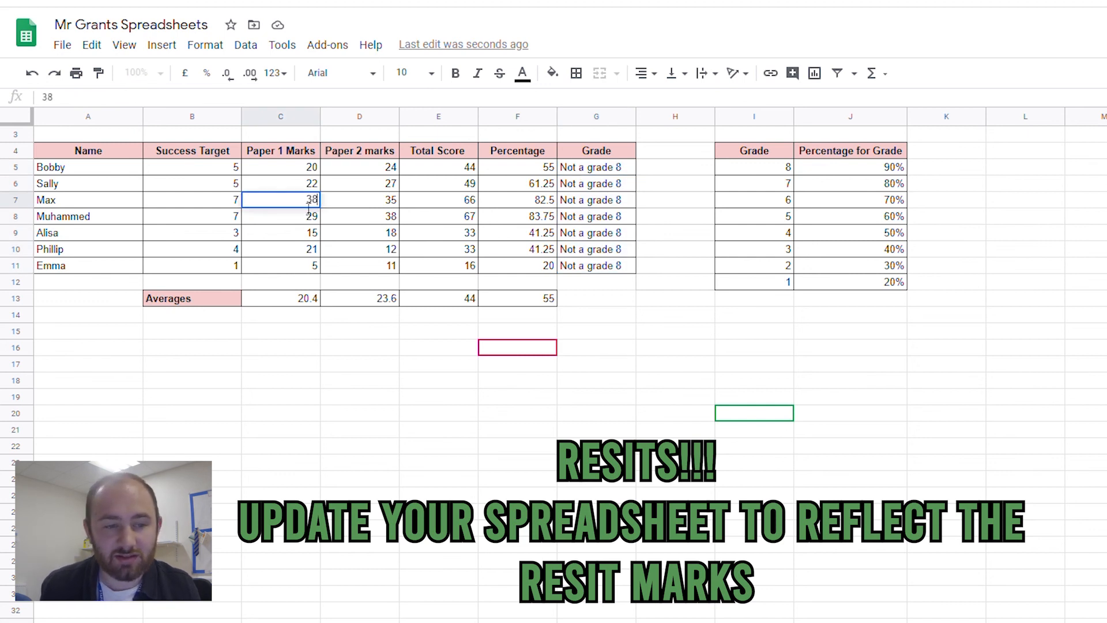
pyautogui.click(388, 367)
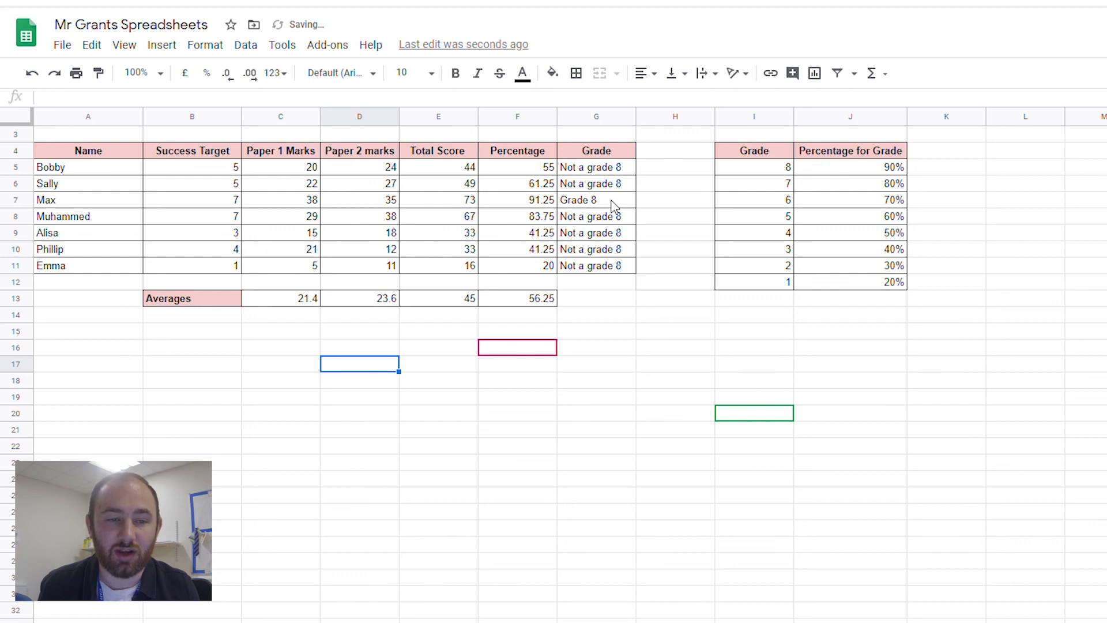
pyautogui.doubleClick(302, 218)
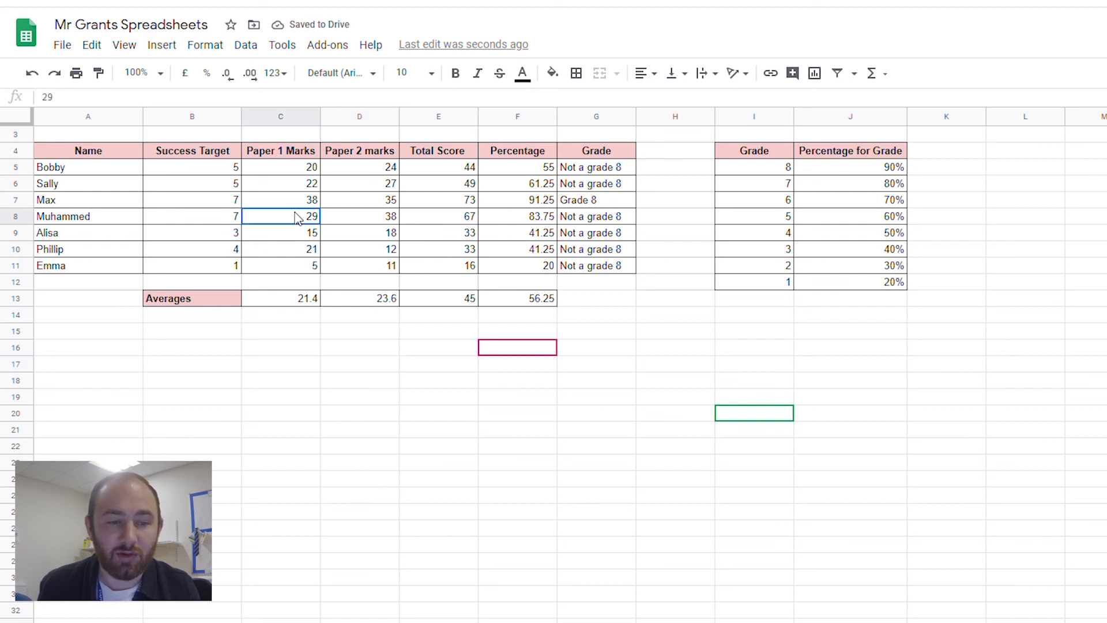
pyautogui.press('BackSpace')
pyautogui.press('BackSpace')
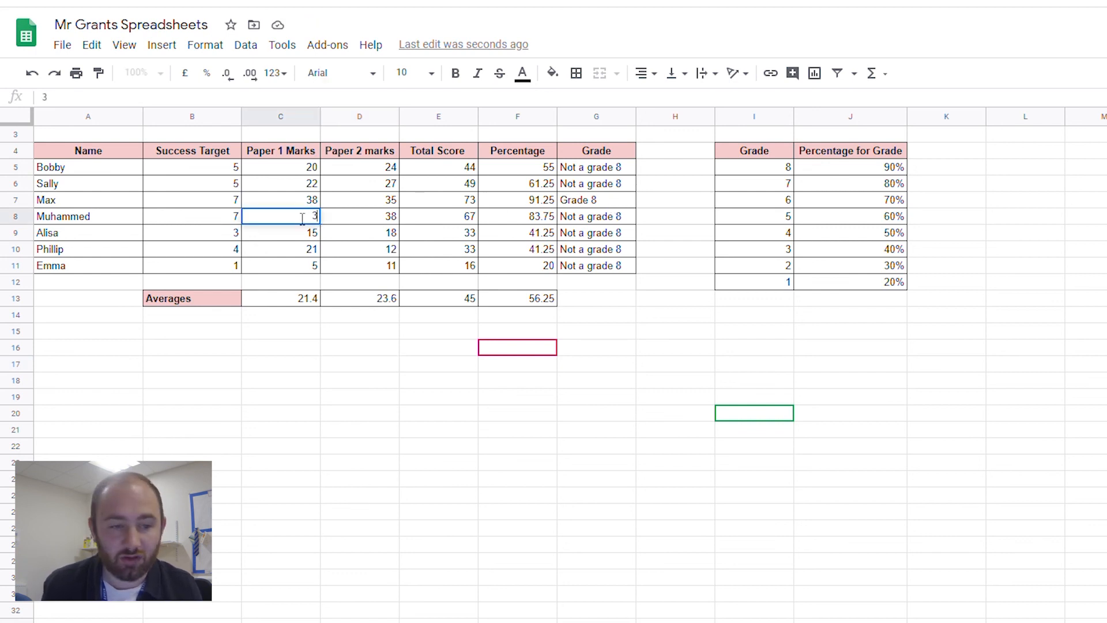
pyautogui.click(383, 355)
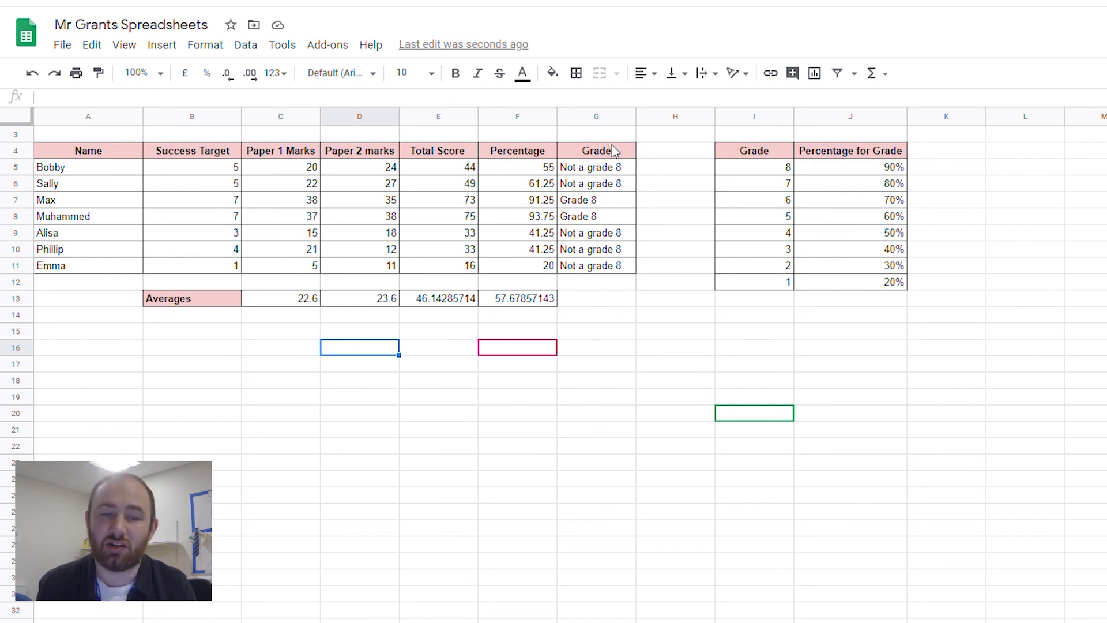
# - Insert a pie chart of the Grade column G4:G11 and place it below the tables
pyautogui.moveTo(614, 150); pyautogui.dragTo(620, 273)
pyautogui.click(162, 46)
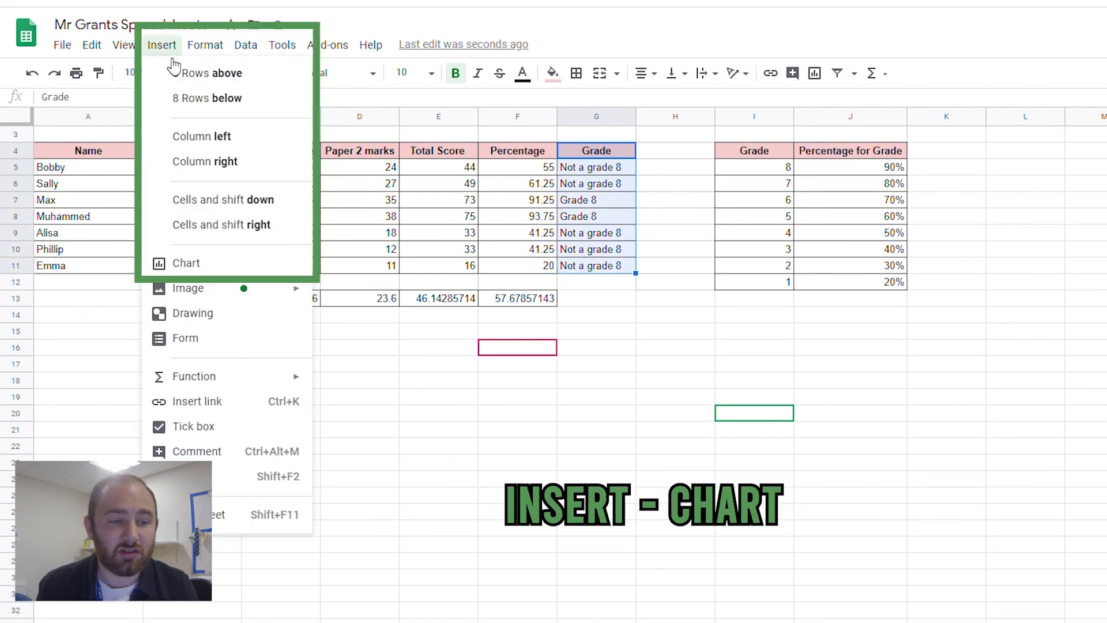
pyautogui.click(217, 264)
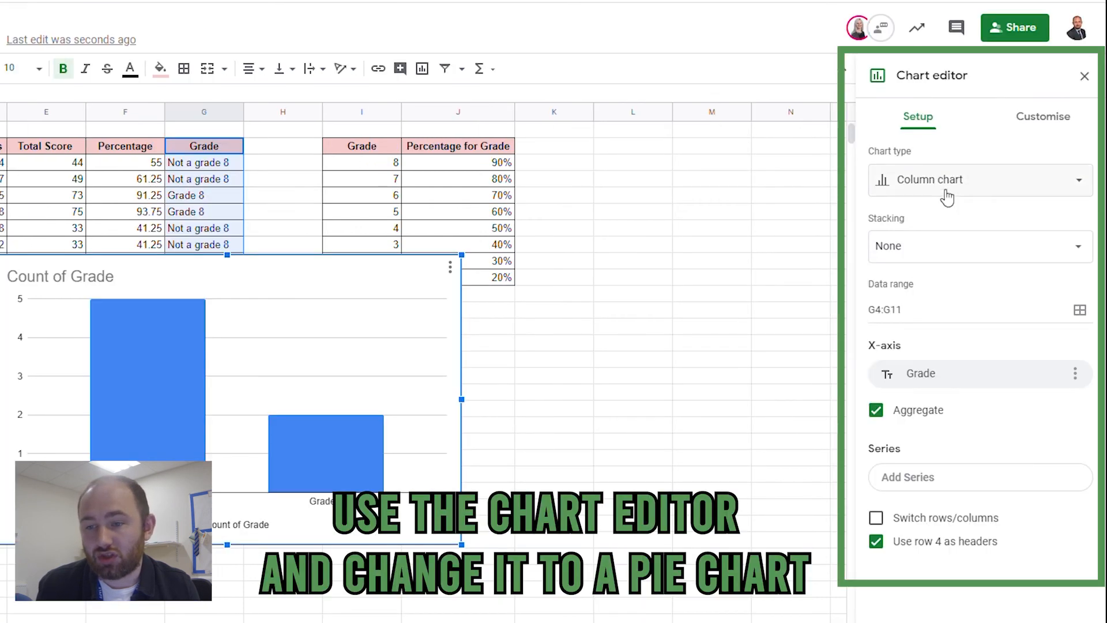
pyautogui.click(946, 196)
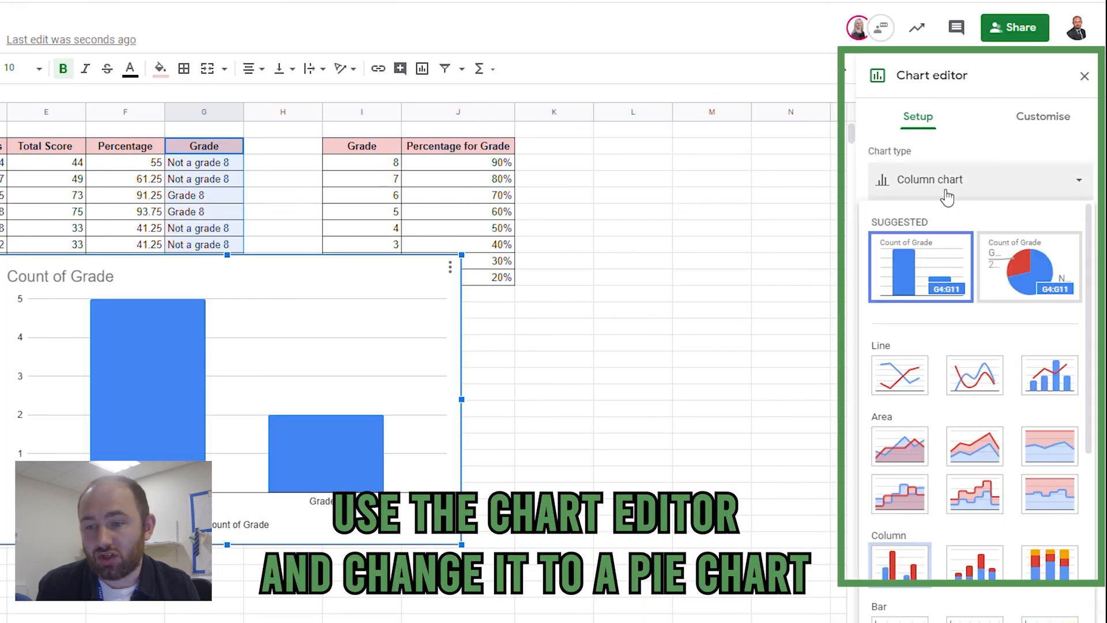
pyautogui.click(1020, 271)
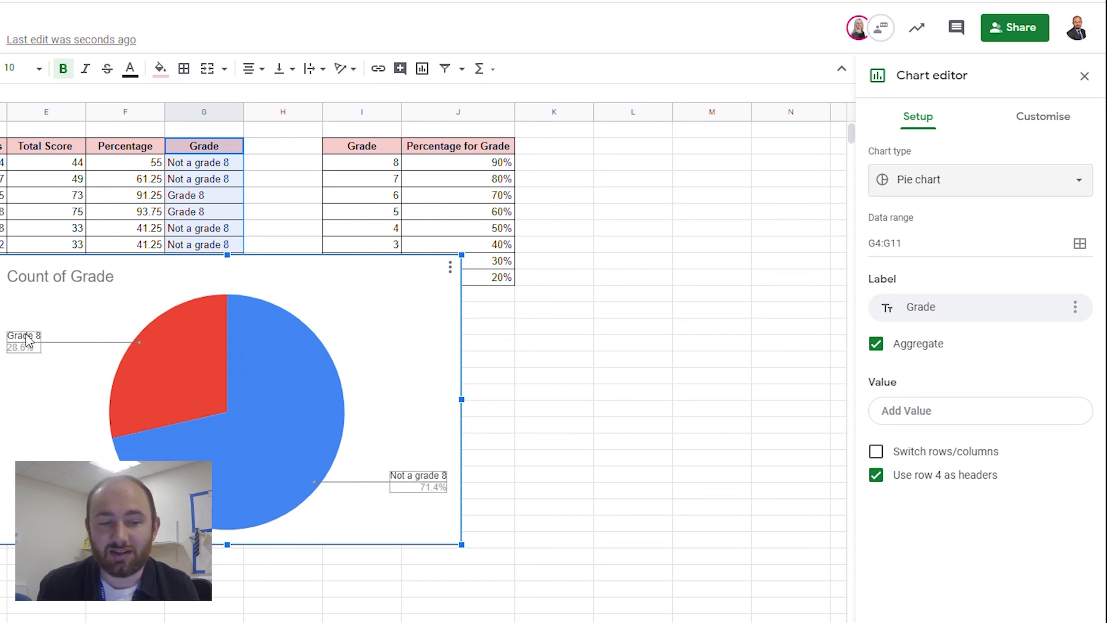
pyautogui.moveTo(309, 548); pyautogui.dragTo(392, 622)
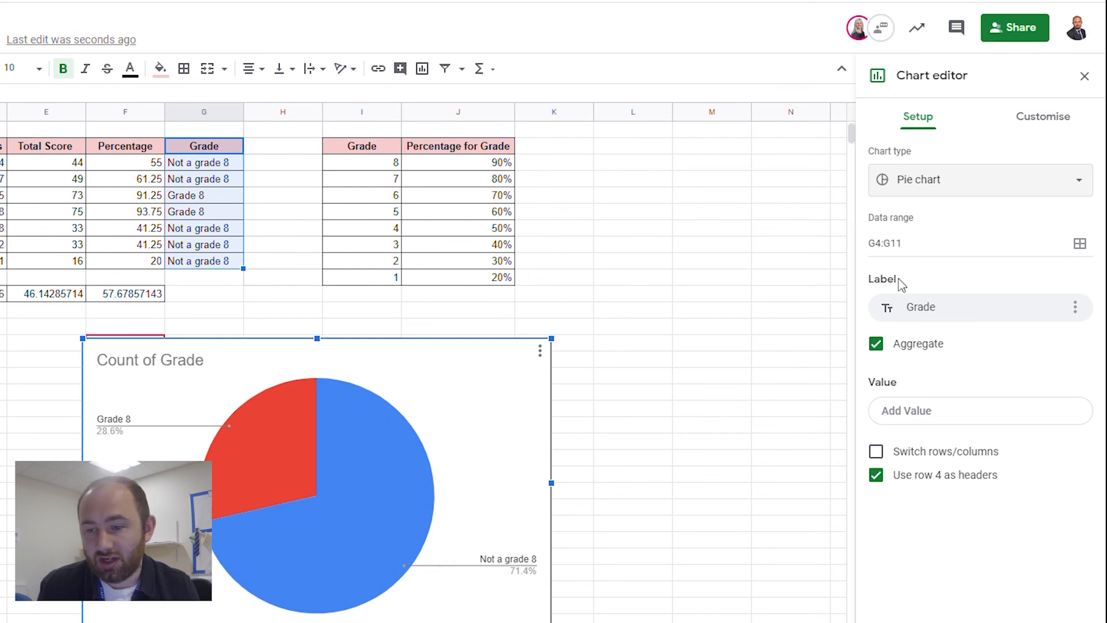
# - Examine the Chart style customisation options for the pie chart
pyautogui.click(1026, 117)
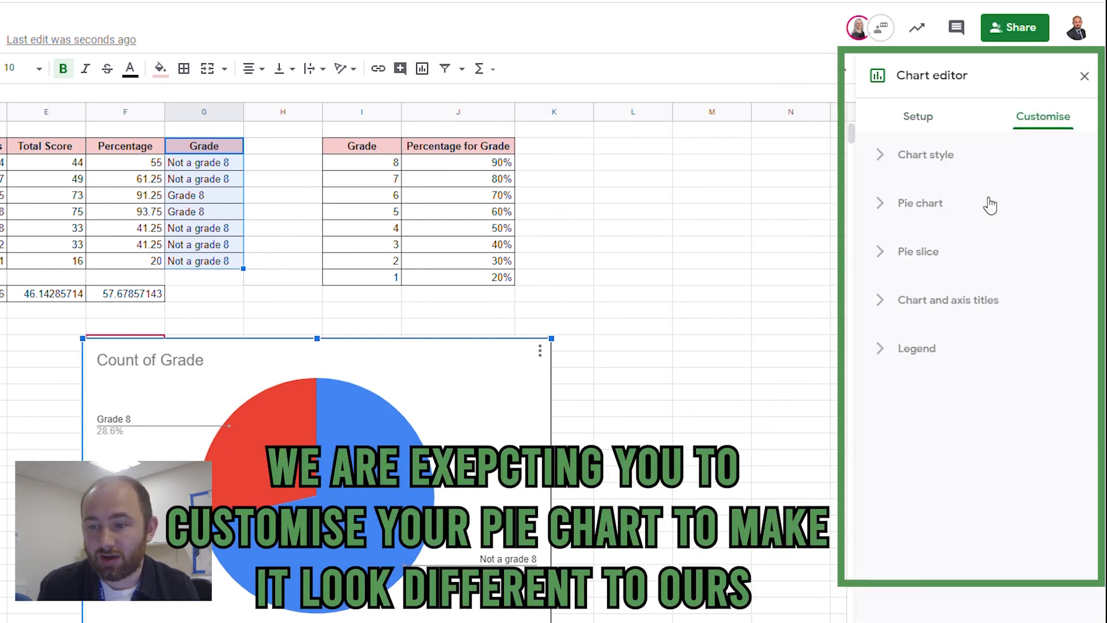
pyautogui.click(898, 167)
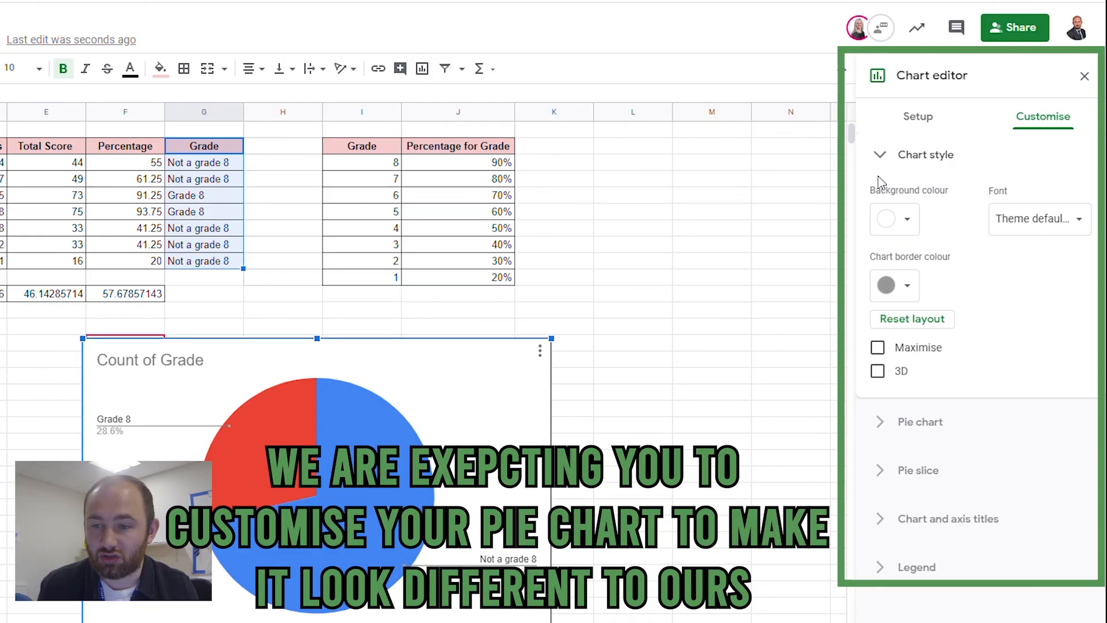
pyautogui.click(882, 172)
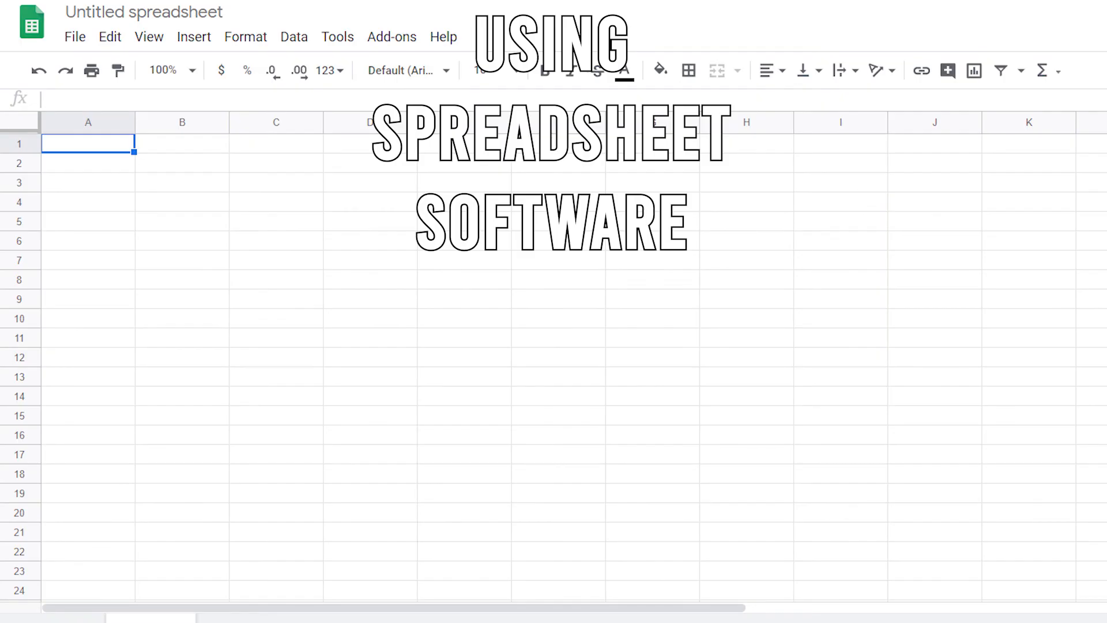